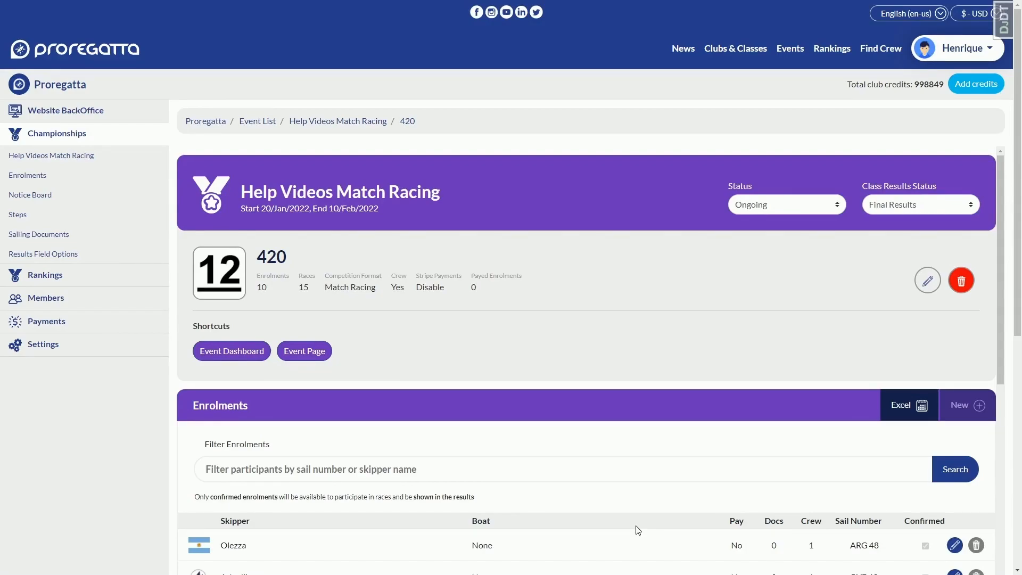
- Add a series step named Brackets with the Knockout Double Elimination format to the 420 class, and open its management page
{"action": "scroll", "coordinate": [487, 503], "scroll_direction": "down", "scroll_amount": 1}
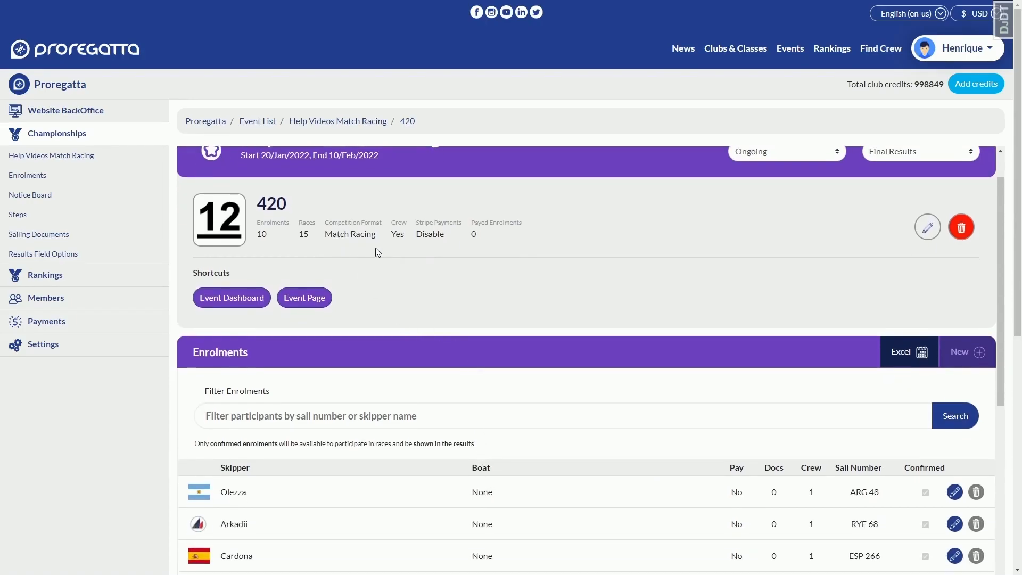
{"action": "scroll", "coordinate": [434, 309], "scroll_direction": "down", "scroll_amount": 3}
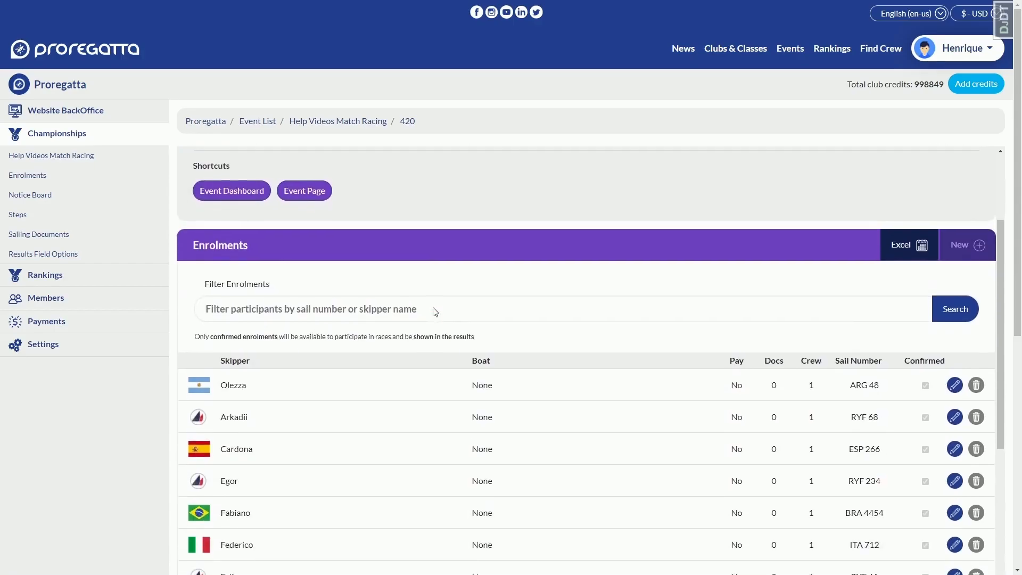
{"action": "scroll", "coordinate": [436, 312], "scroll_direction": "down", "scroll_amount": 6}
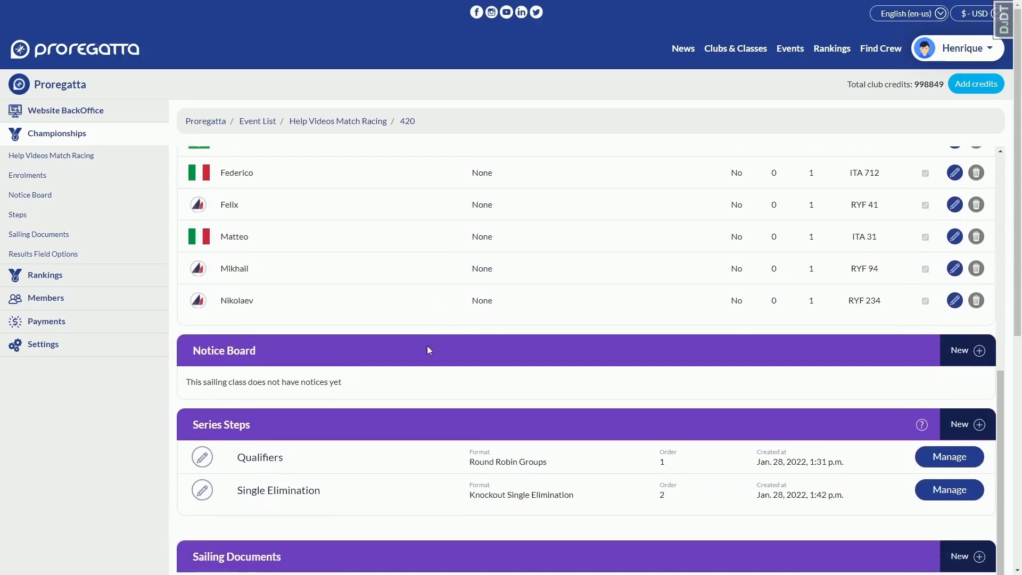
{"action": "scroll", "coordinate": [427, 346], "scroll_direction": "down", "scroll_amount": 1}
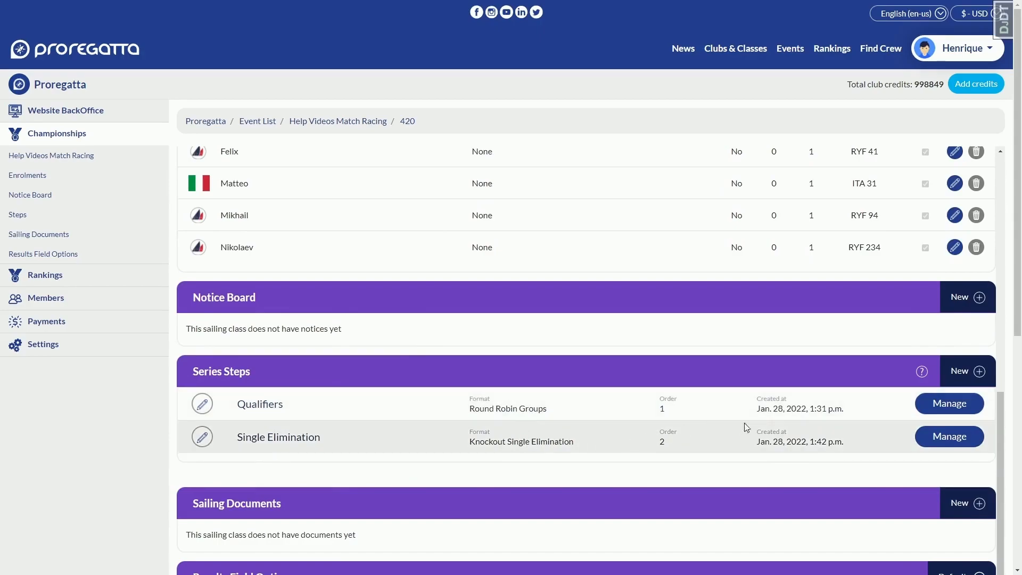
{"action": "left_click", "coordinate": [967, 383]}
{"action": "left_click", "coordinate": [498, 274]}
{"action": "left_click", "coordinate": [479, 332]}
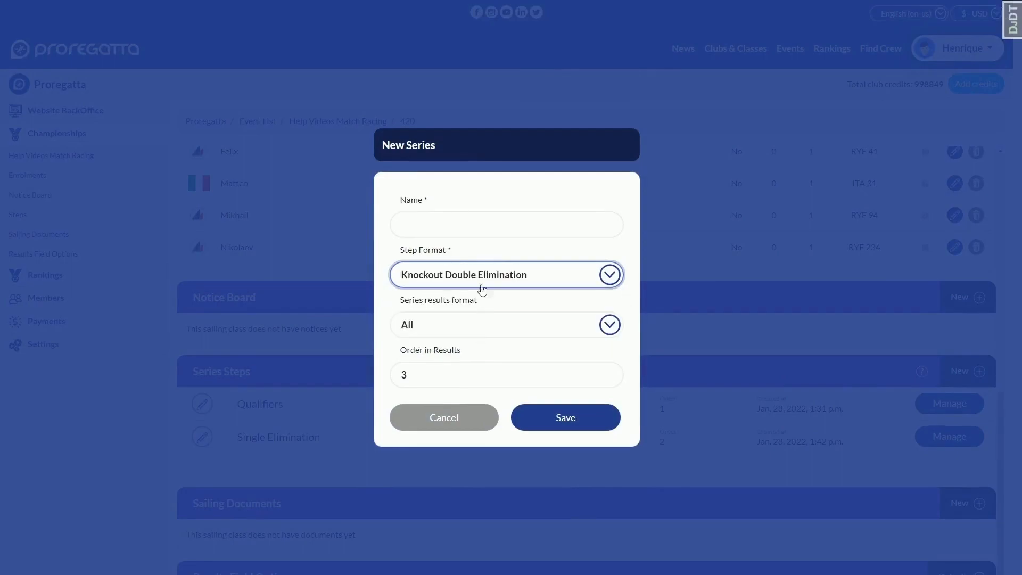
{"action": "left_click", "coordinate": [479, 224]}
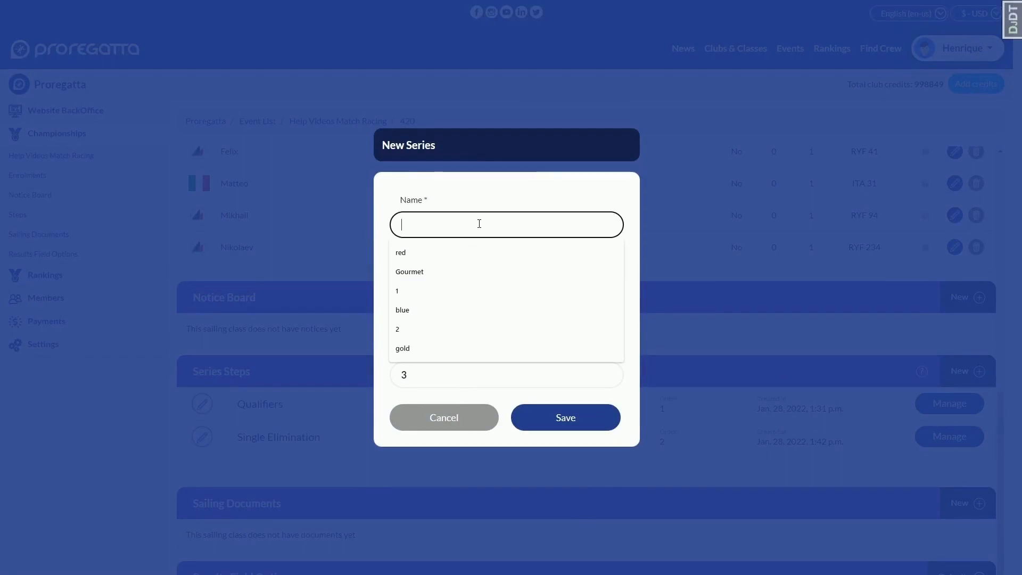
{"action": "type", "text": "Brace"}
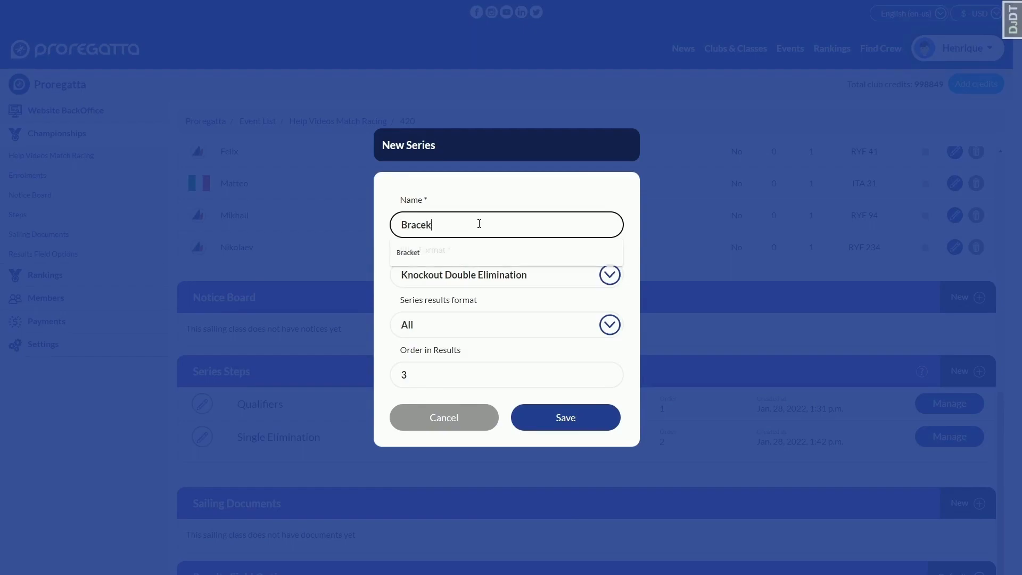
{"action": "key", "text": "BackSpace"}
{"action": "type", "text": "kets"}
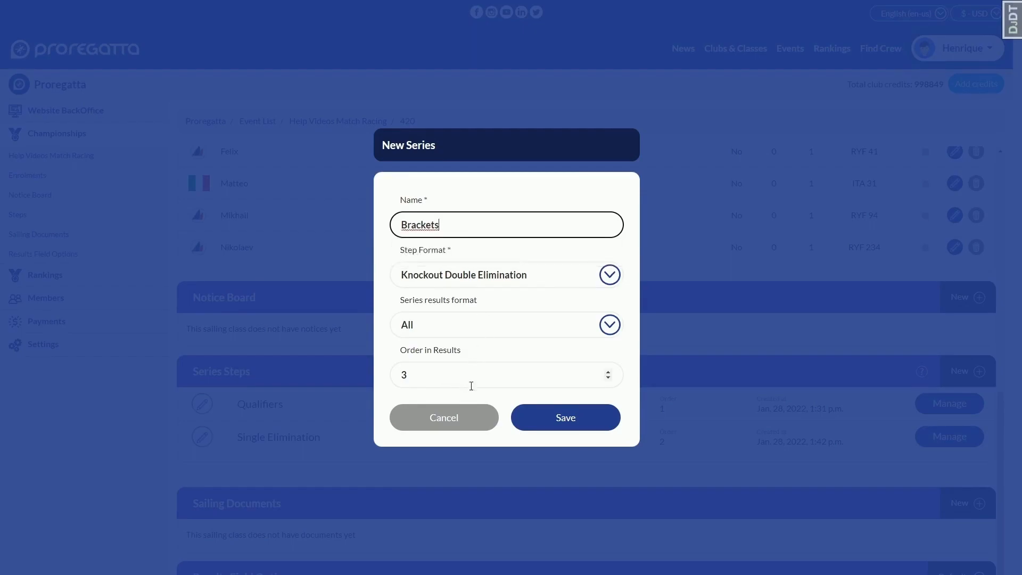
{"action": "left_click", "coordinate": [536, 420]}
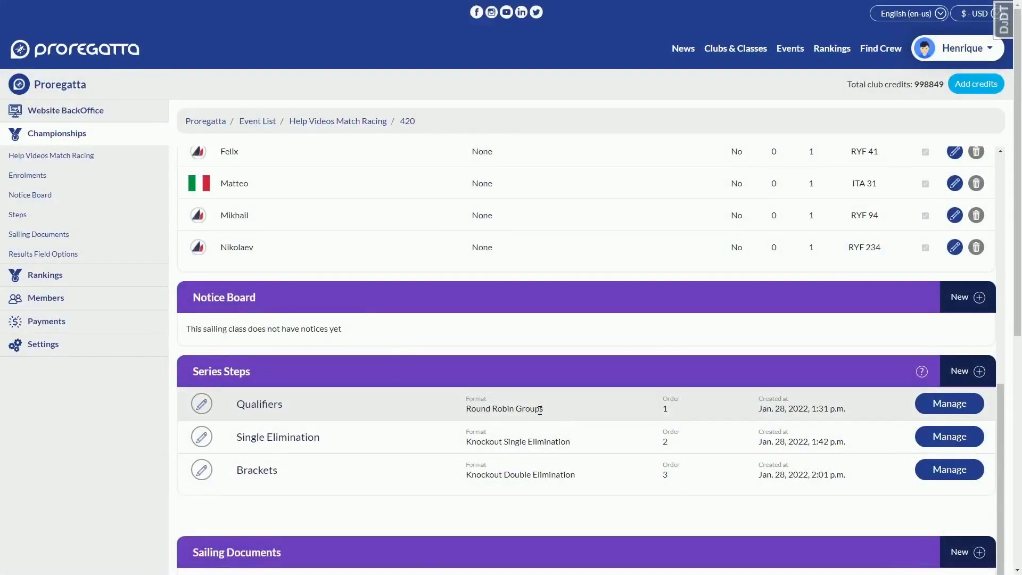
{"action": "left_click", "coordinate": [945, 471]}
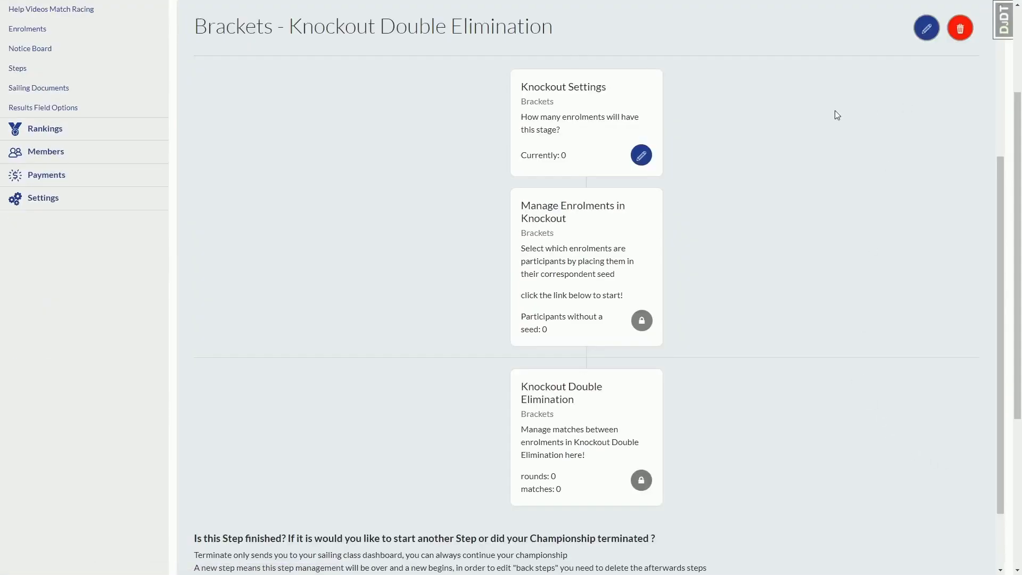
- Set the number of participants in the Brackets knockout settings to 8 and save
{"action": "left_click", "coordinate": [641, 156]}
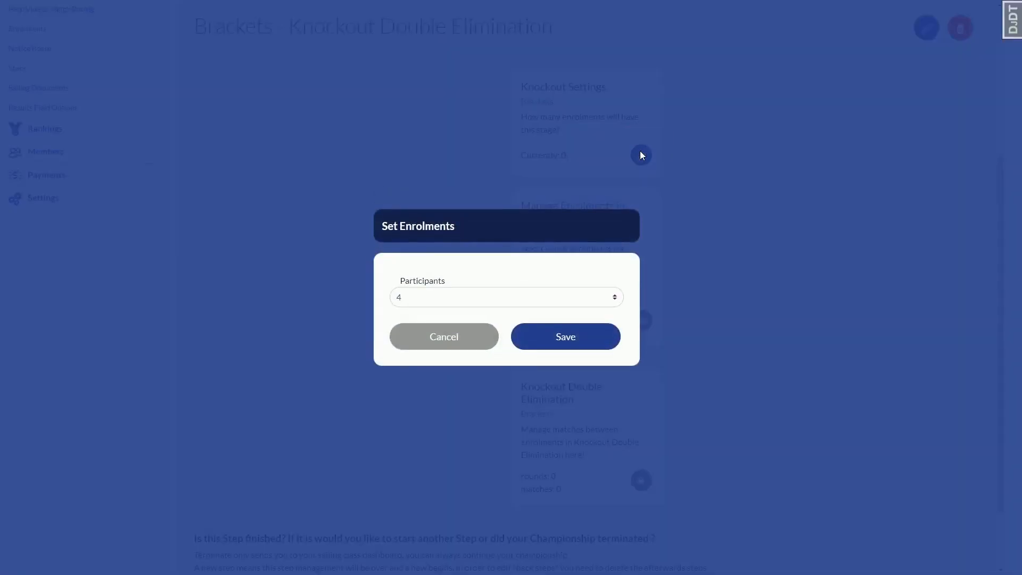
{"action": "left_click", "coordinate": [560, 301]}
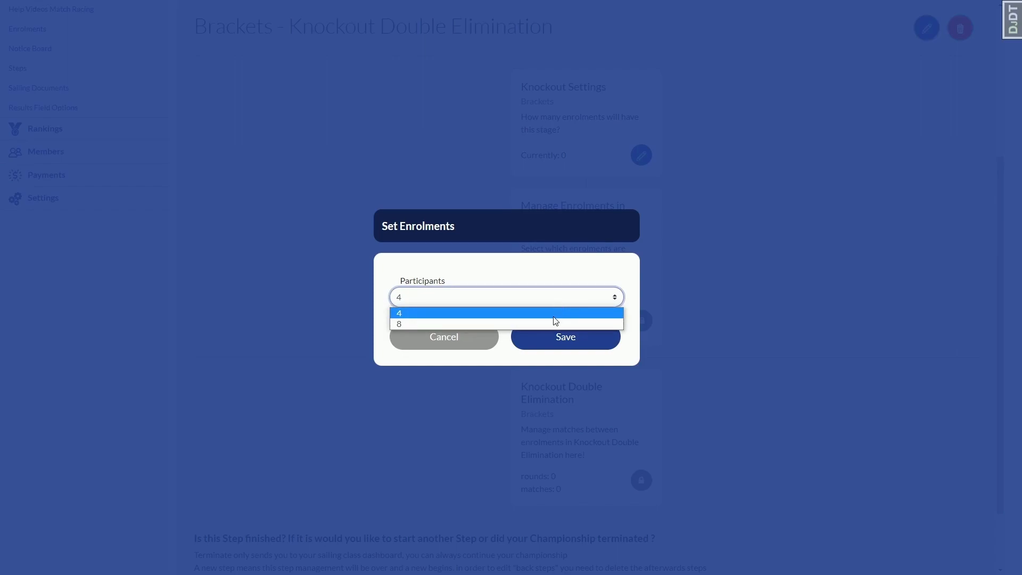
{"action": "left_click", "coordinate": [553, 323]}
{"action": "left_click", "coordinate": [558, 338]}
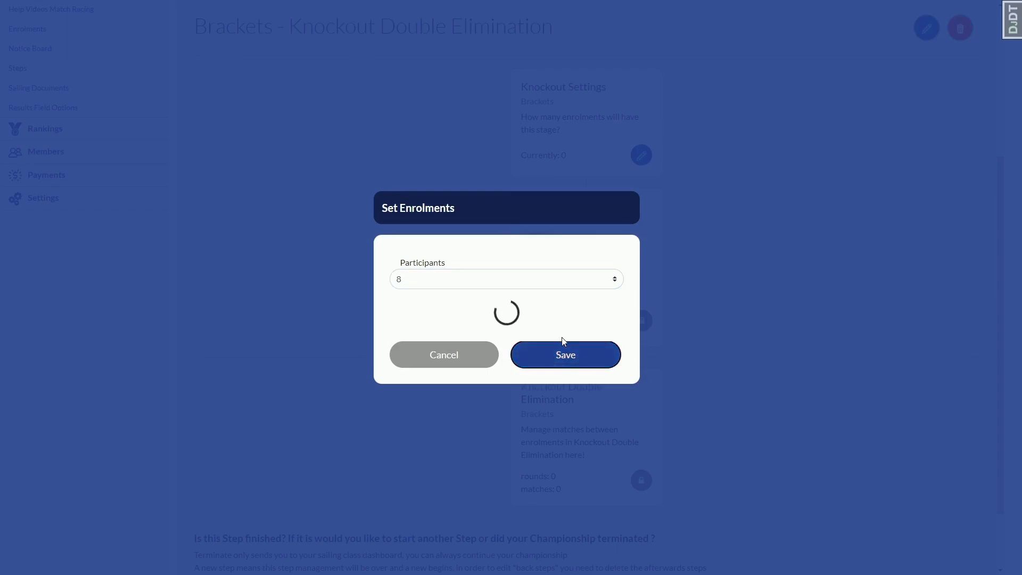
- Open the Knockout Double Elimination matches and examine the upper and lower brackets
{"action": "scroll", "coordinate": [646, 364], "scroll_direction": "down", "scroll_amount": 2}
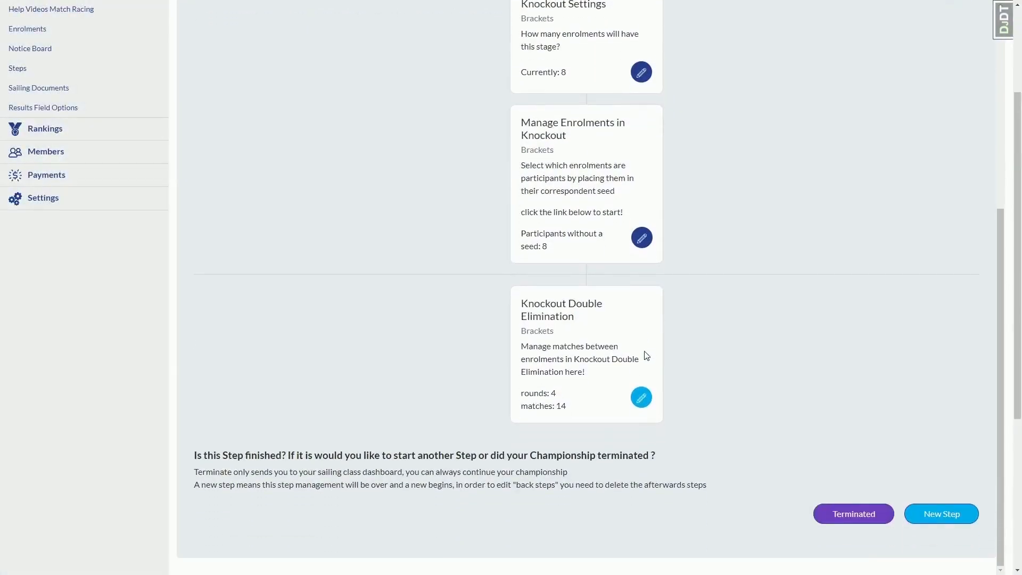
{"action": "left_click", "coordinate": [637, 397]}
{"action": "scroll", "coordinate": [532, 326], "scroll_direction": "down", "scroll_amount": 1}
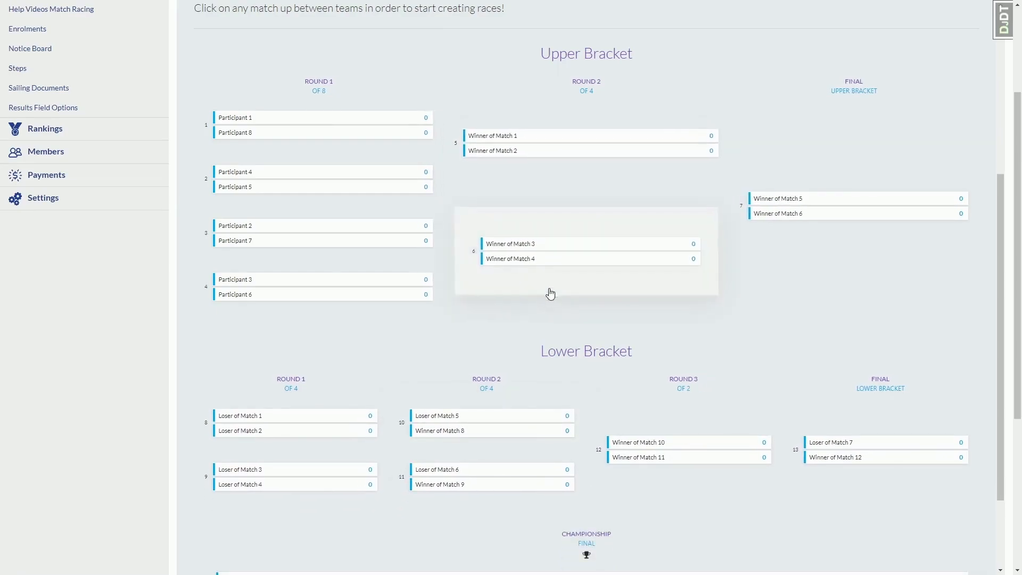
{"action": "scroll", "coordinate": [545, 349], "scroll_direction": "up", "scroll_amount": 3}
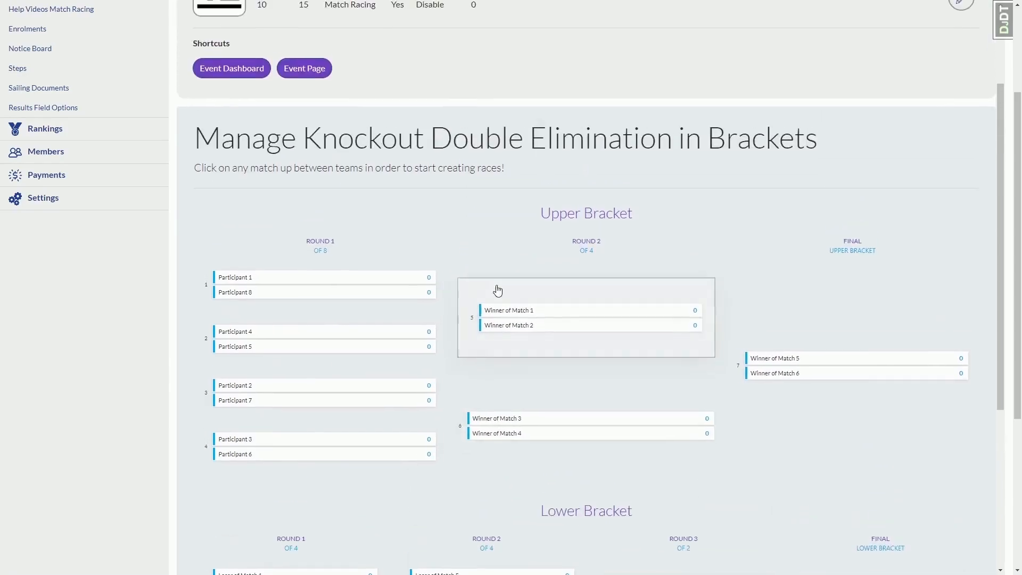
{"action": "scroll", "coordinate": [501, 296], "scroll_direction": "up", "scroll_amount": 5}
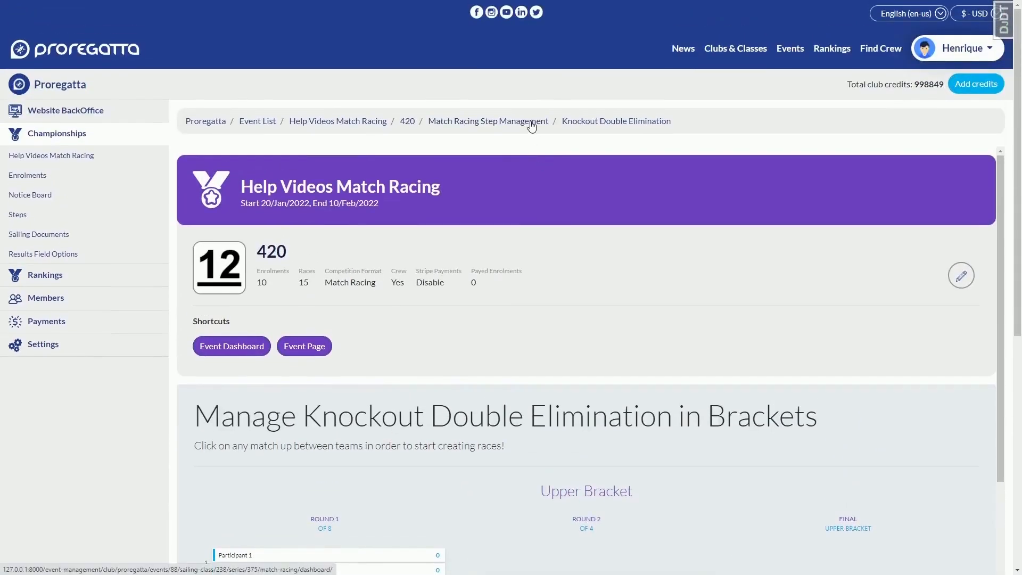
- Return to the step management page and set the knockout's participants to 4
{"action": "left_click", "coordinate": [531, 126]}
{"action": "scroll", "coordinate": [586, 292], "scroll_direction": "down", "scroll_amount": 3}
{"action": "left_click", "coordinate": [641, 380]}
{"action": "left_click", "coordinate": [502, 302]}
{"action": "left_click", "coordinate": [493, 313]}
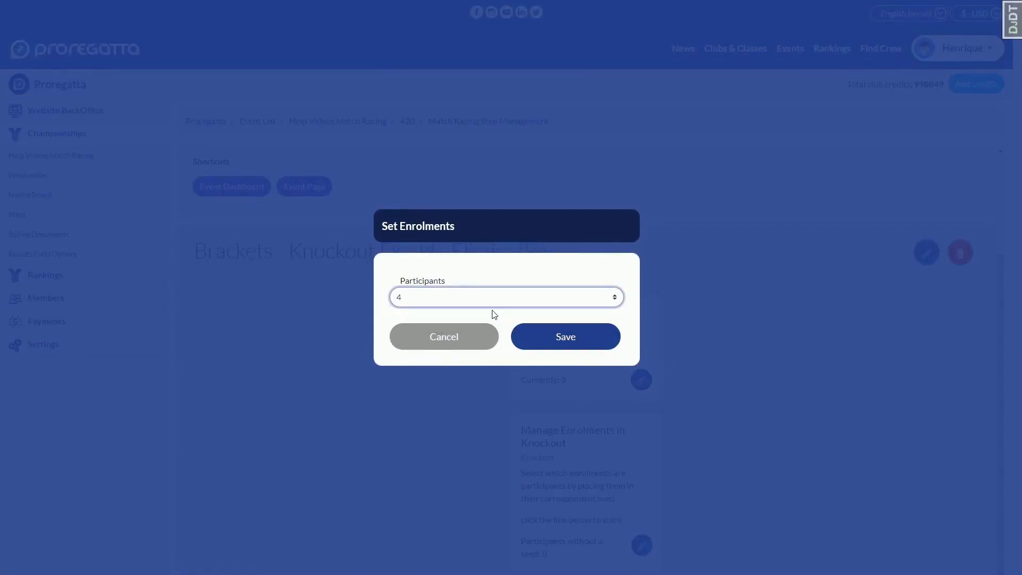
{"action": "left_click", "coordinate": [554, 341]}
- Assign sail numbers RYF 94, ITA 712, RYF 234 and RYF 68 to seeds 1 to 4 of the knockout and save
{"action": "scroll", "coordinate": [665, 359], "scroll_direction": "down", "scroll_amount": 2}
{"action": "scroll", "coordinate": [664, 354], "scroll_direction": "down", "scroll_amount": 1}
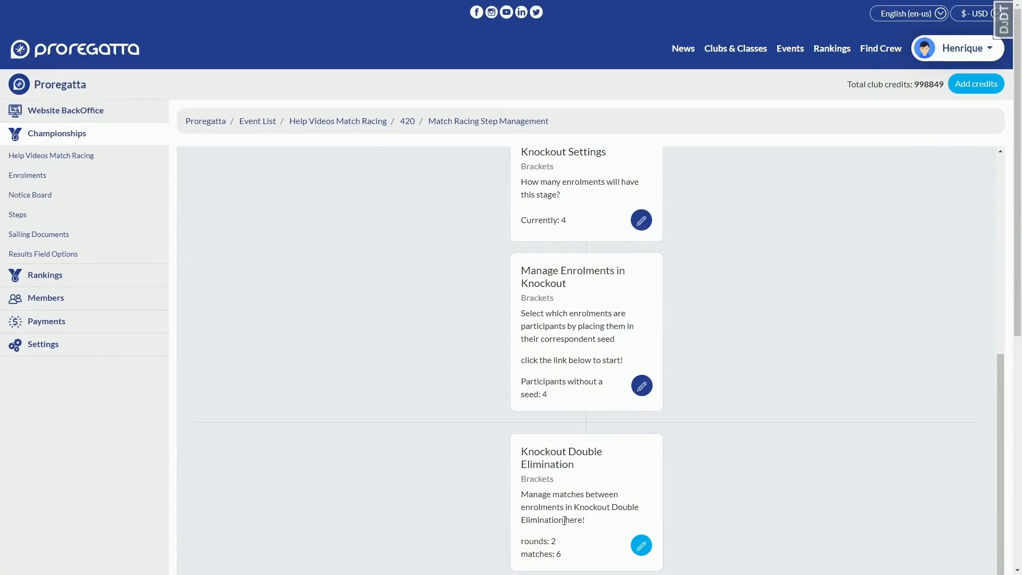
{"action": "left_click", "coordinate": [641, 385]}
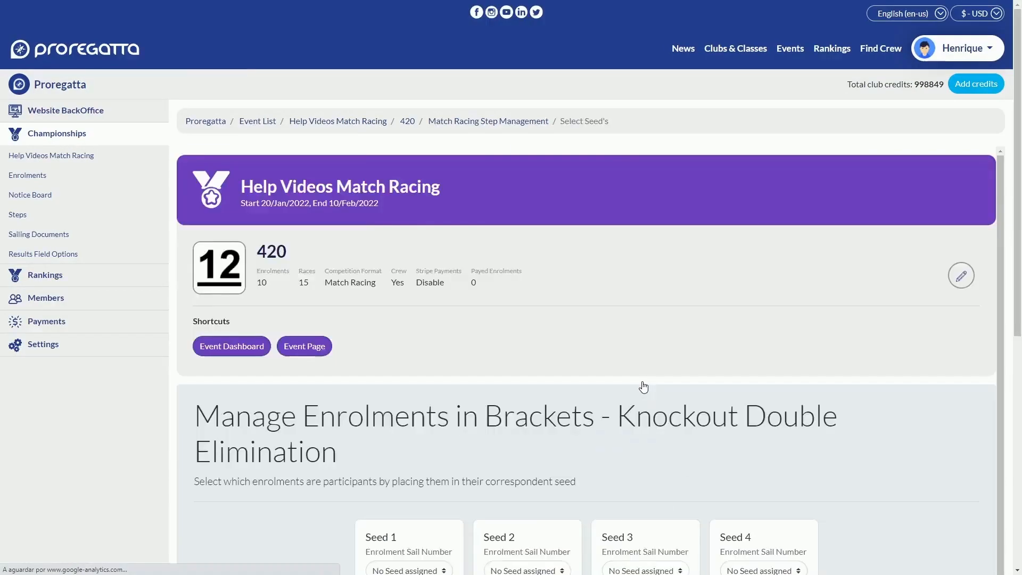
{"action": "scroll", "coordinate": [566, 342], "scroll_direction": "down", "scroll_amount": 7}
{"action": "left_click", "coordinate": [406, 195]}
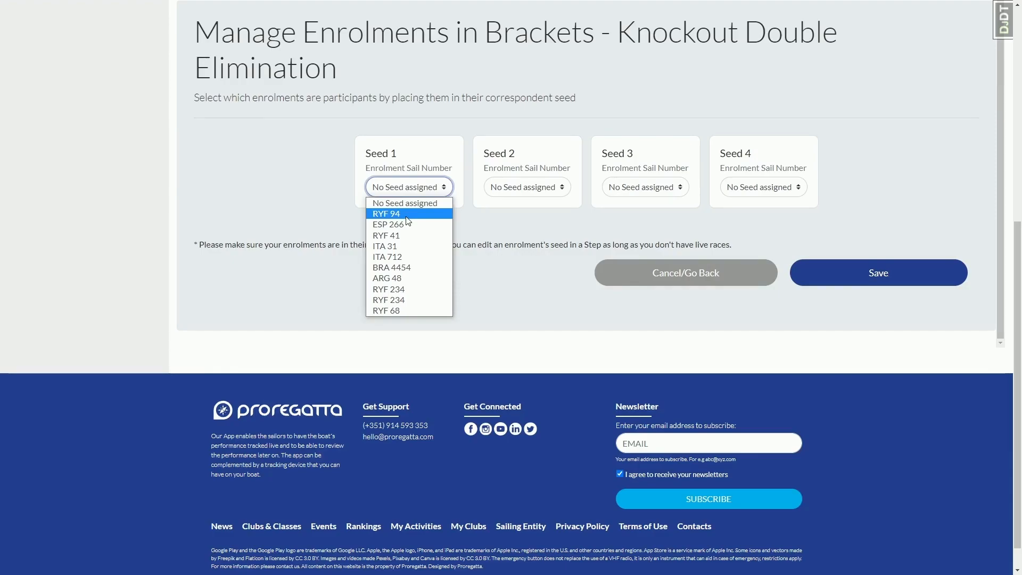
{"action": "left_click", "coordinate": [408, 213]}
{"action": "left_click", "coordinate": [498, 189]}
{"action": "left_click", "coordinate": [506, 256]}
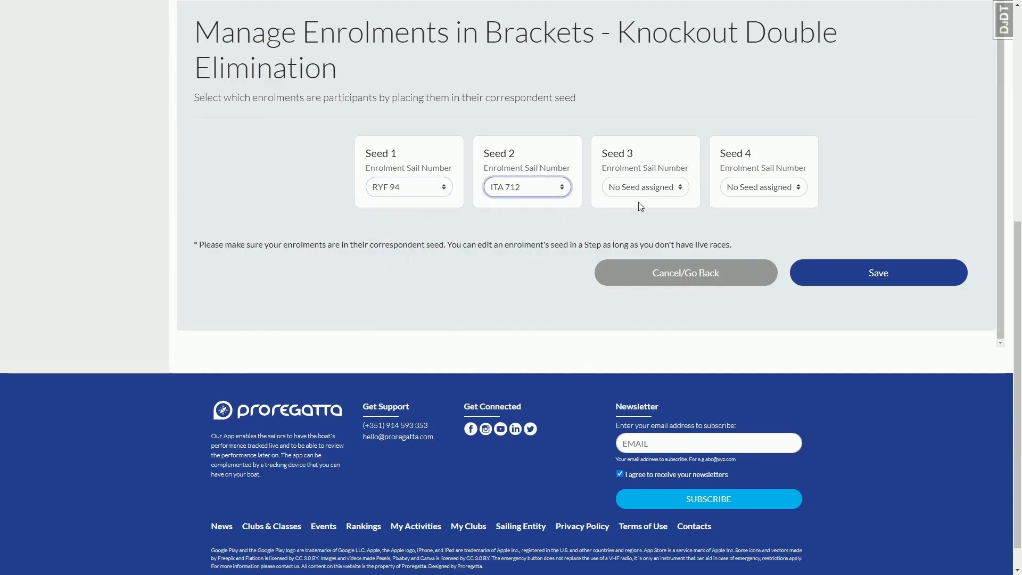
{"action": "left_click", "coordinate": [639, 186]}
{"action": "left_click", "coordinate": [638, 300]}
{"action": "left_click", "coordinate": [742, 192]}
{"action": "left_click", "coordinate": [739, 311]}
{"action": "left_click", "coordinate": [846, 277]}
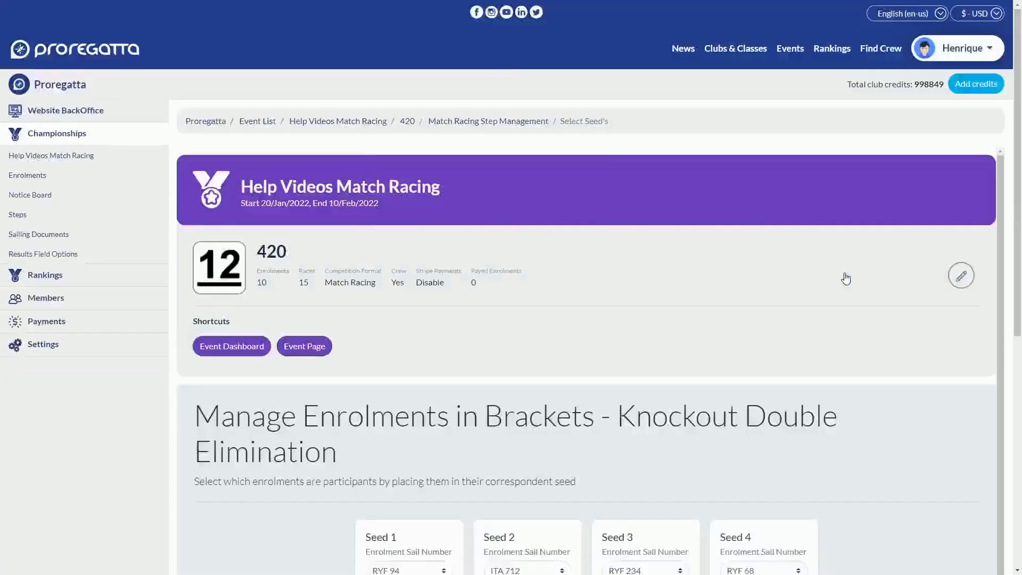
- Open the Knockout Double Elimination brackets and enter match 1 in round 1 of the upper bracket
{"action": "scroll", "coordinate": [424, 201], "scroll_direction": "up", "scroll_amount": 4}
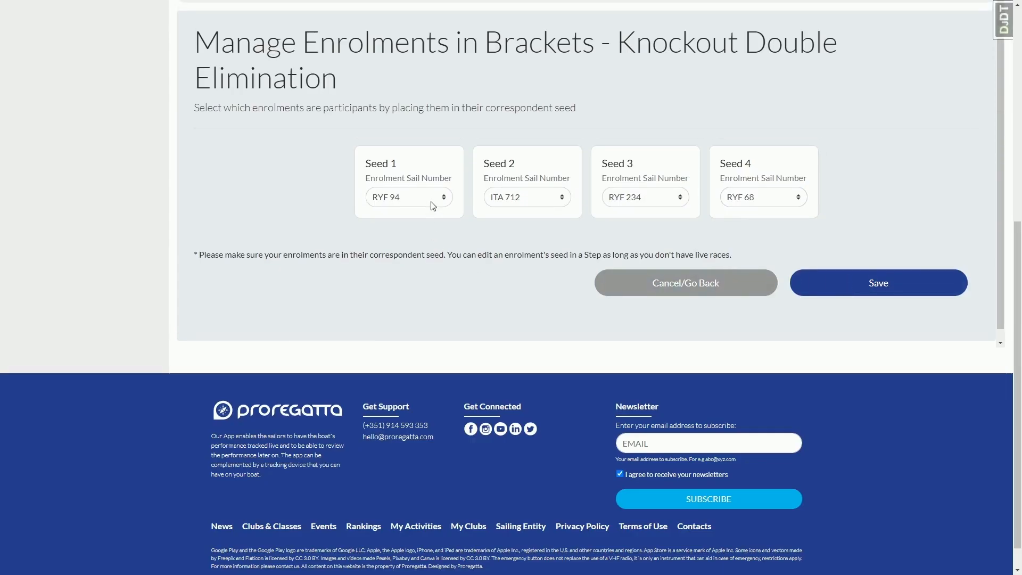
{"action": "scroll", "coordinate": [414, 206], "scroll_direction": "up", "scroll_amount": 3}
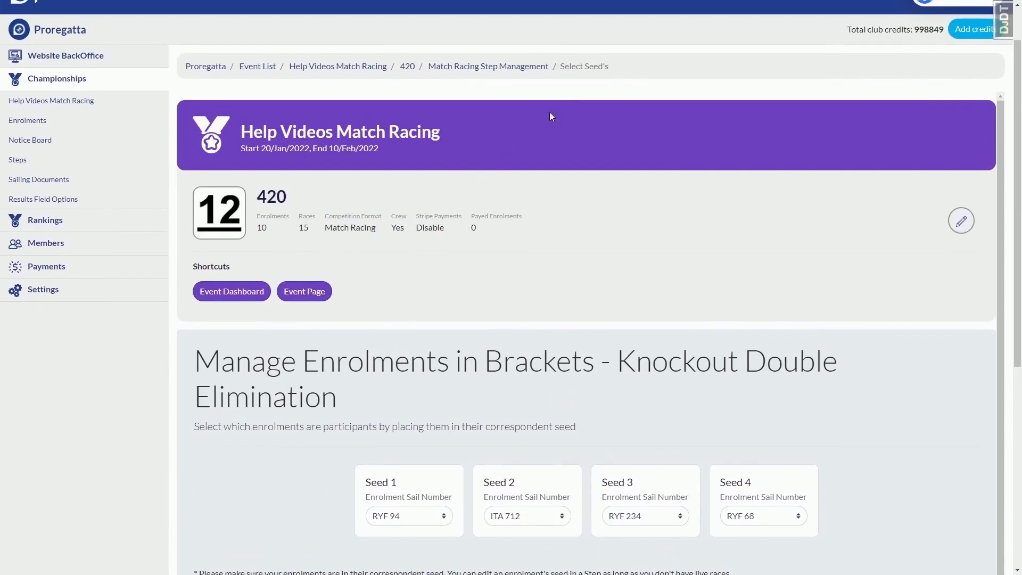
{"action": "scroll", "coordinate": [661, 327], "scroll_direction": "down", "scroll_amount": 4}
{"action": "scroll", "coordinate": [554, 330], "scroll_direction": "down", "scroll_amount": 3}
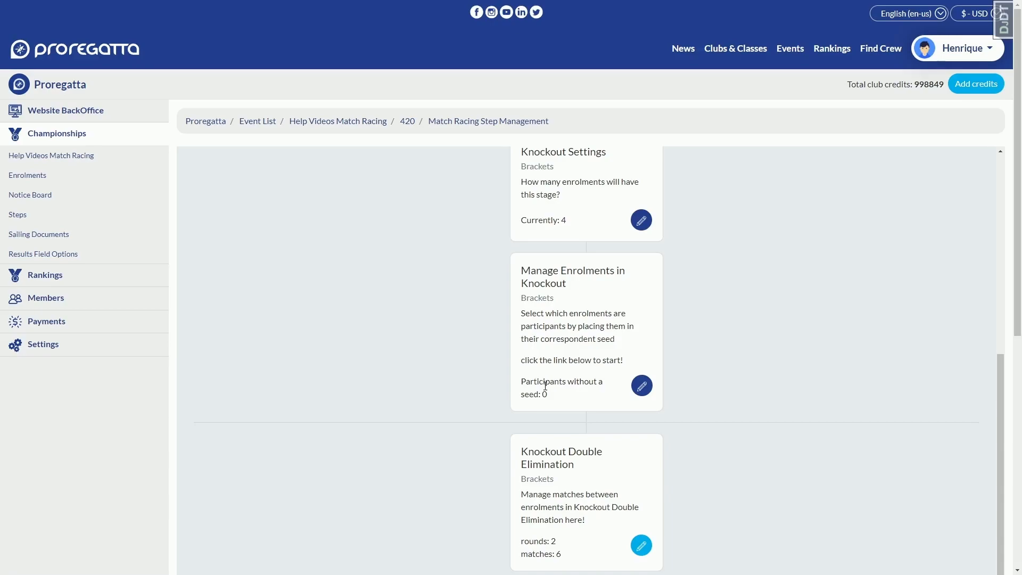
{"action": "left_click", "coordinate": [641, 544]}
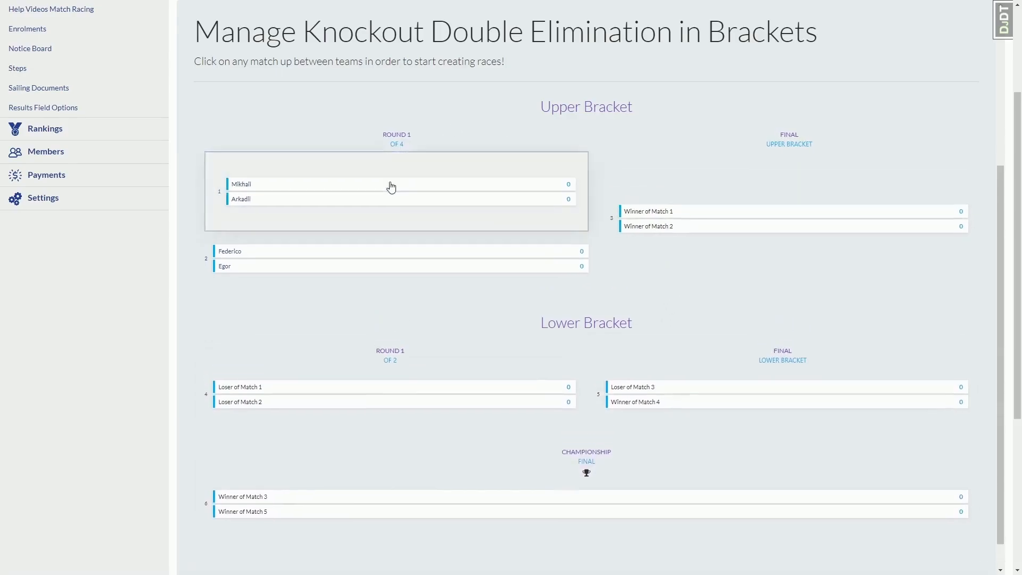
{"action": "left_click", "coordinate": [451, 199]}
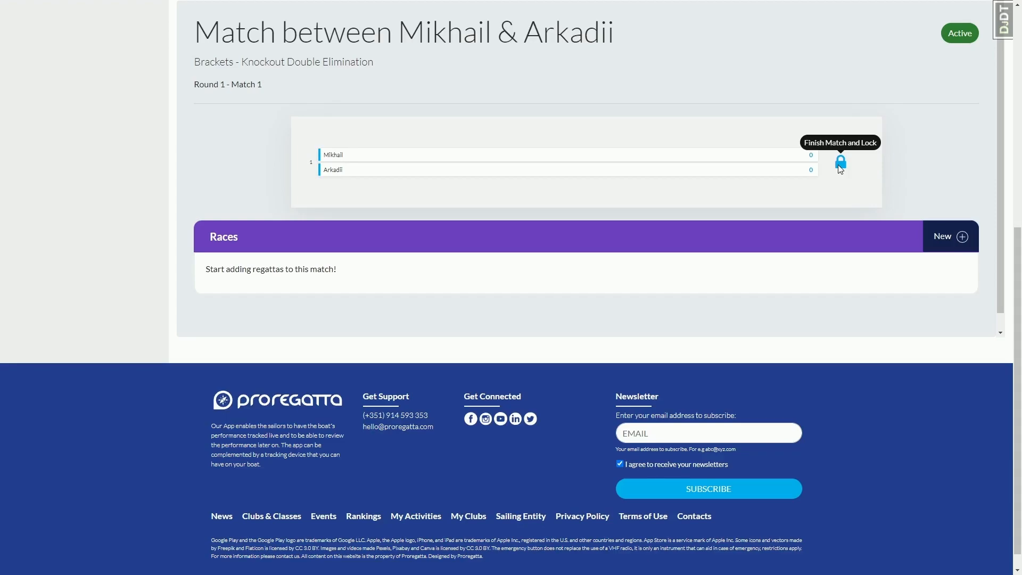
- Finish and lock match 1 with the second-listed skipper as the winner
{"action": "left_click", "coordinate": [841, 164]}
{"action": "left_click", "coordinate": [590, 297]}
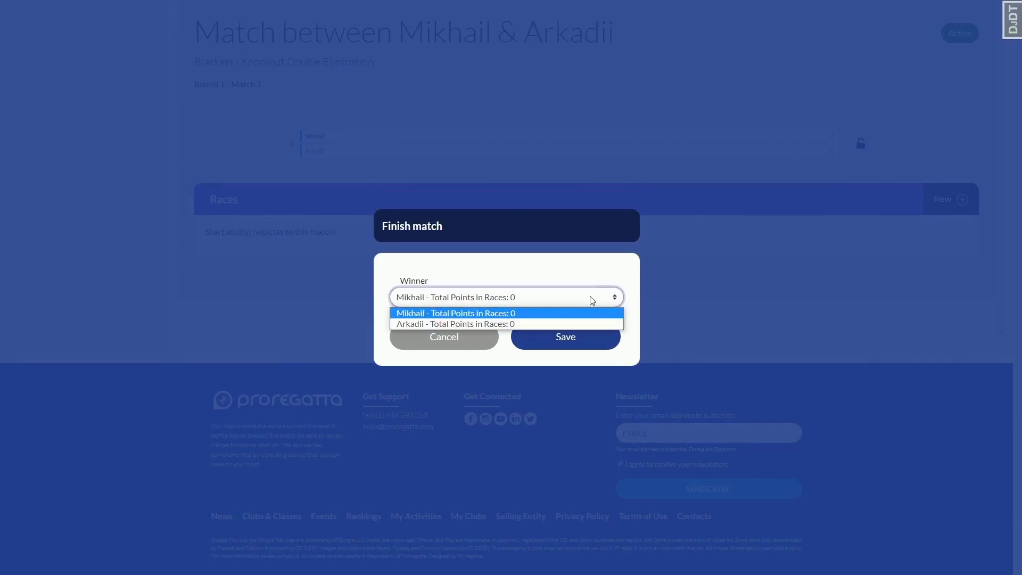
{"action": "left_click", "coordinate": [510, 323]}
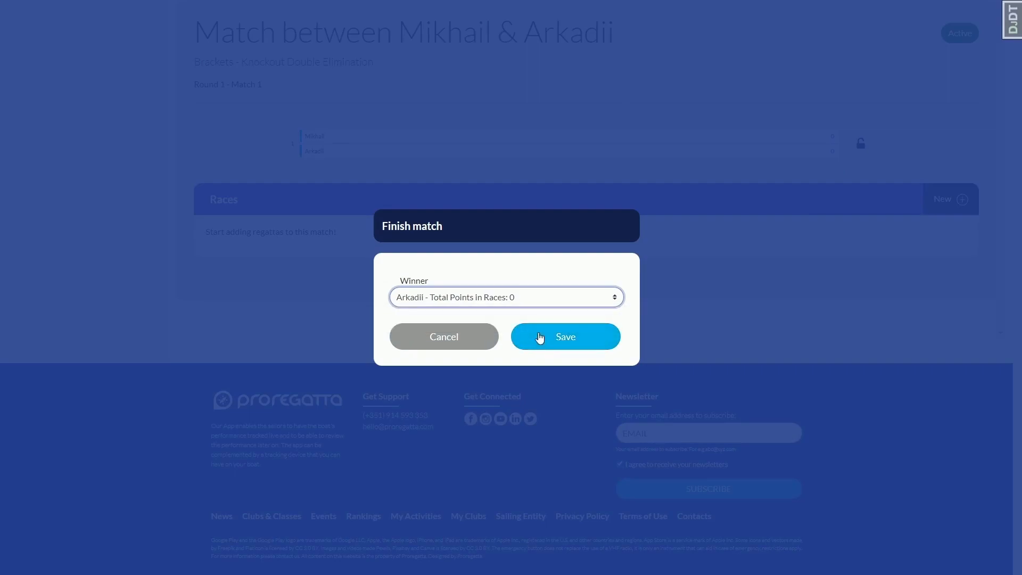
{"action": "left_click", "coordinate": [540, 338]}
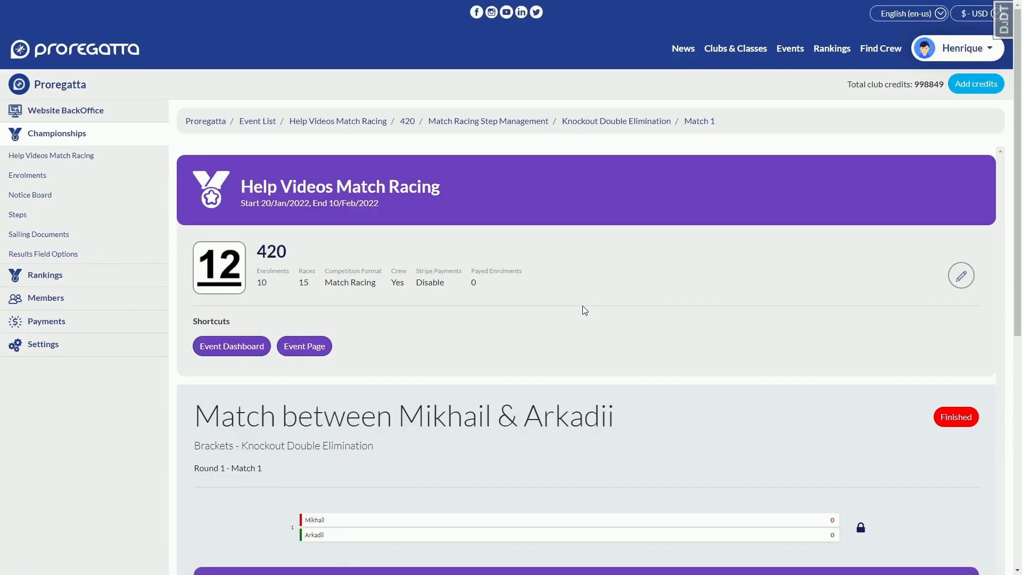
- Return to the Knockout Double Elimination page and examine where match 1's winner and loser are placed in both brackets
{"action": "scroll", "coordinate": [582, 311], "scroll_direction": "down", "scroll_amount": 1}
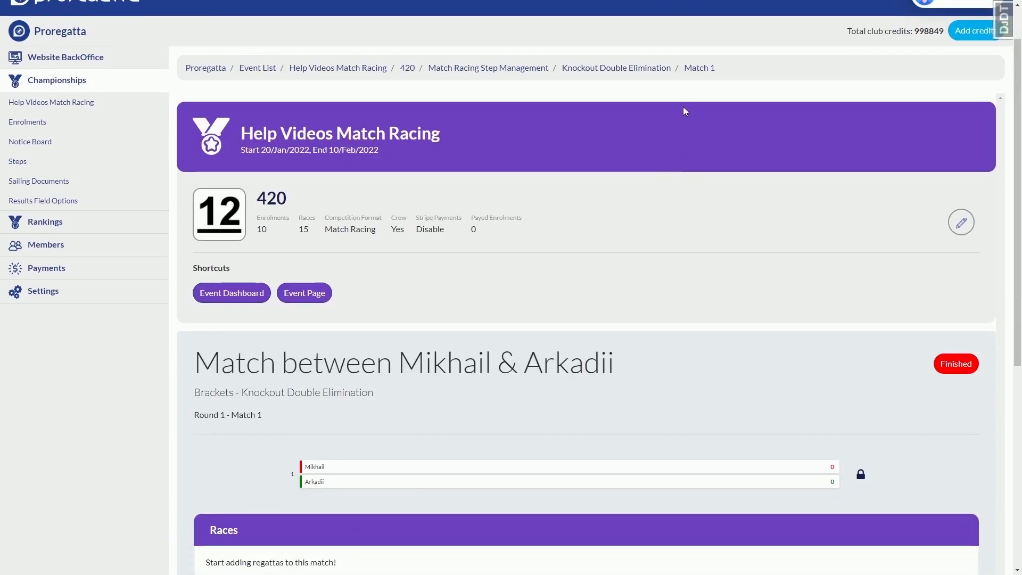
{"action": "left_click", "coordinate": [626, 73]}
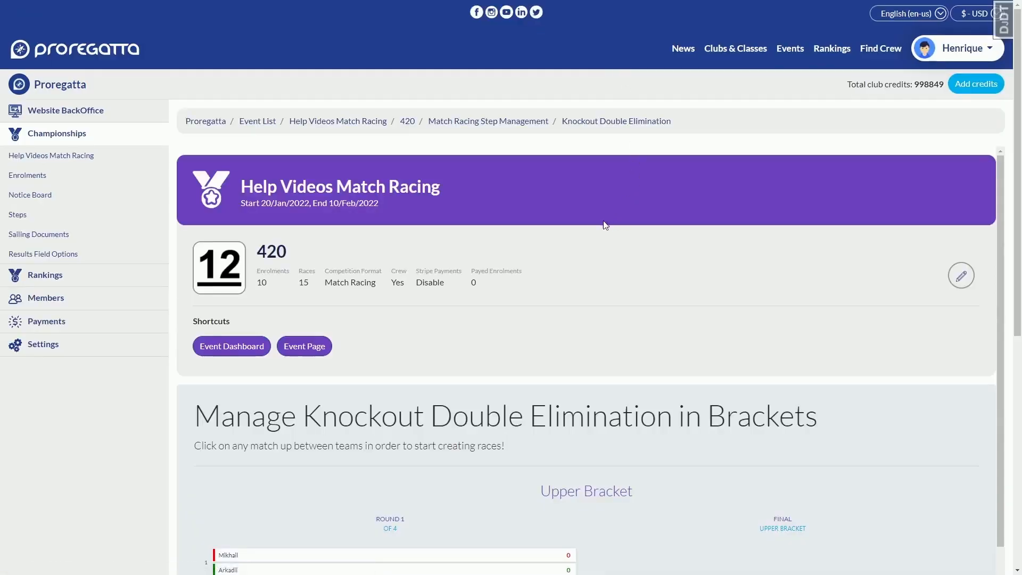
{"action": "scroll", "coordinate": [571, 243], "scroll_direction": "down", "scroll_amount": 3}
{"action": "scroll", "coordinate": [565, 253], "scroll_direction": "down", "scroll_amount": 2}
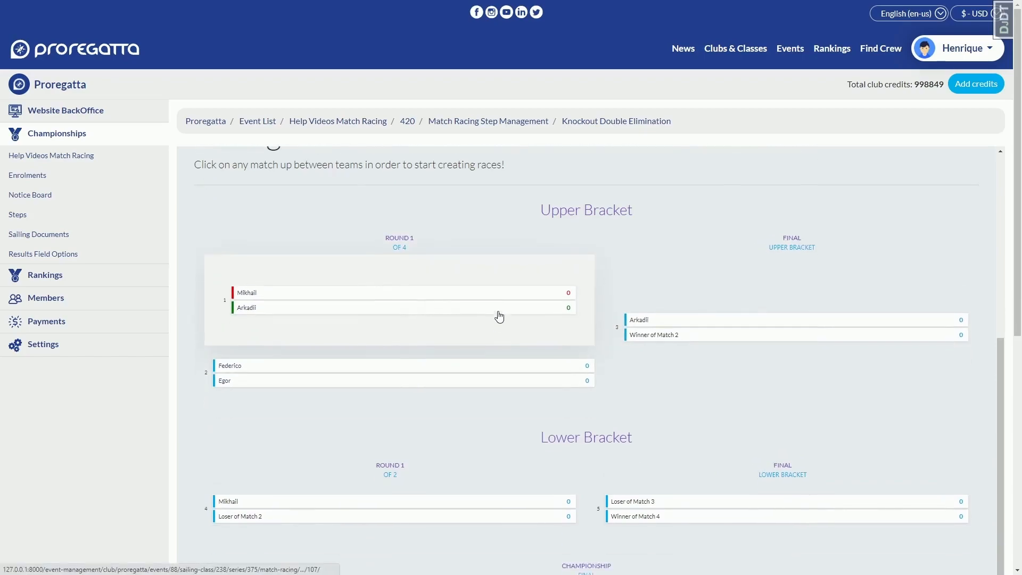
{"action": "scroll", "coordinate": [497, 326], "scroll_direction": "down", "scroll_amount": 1}
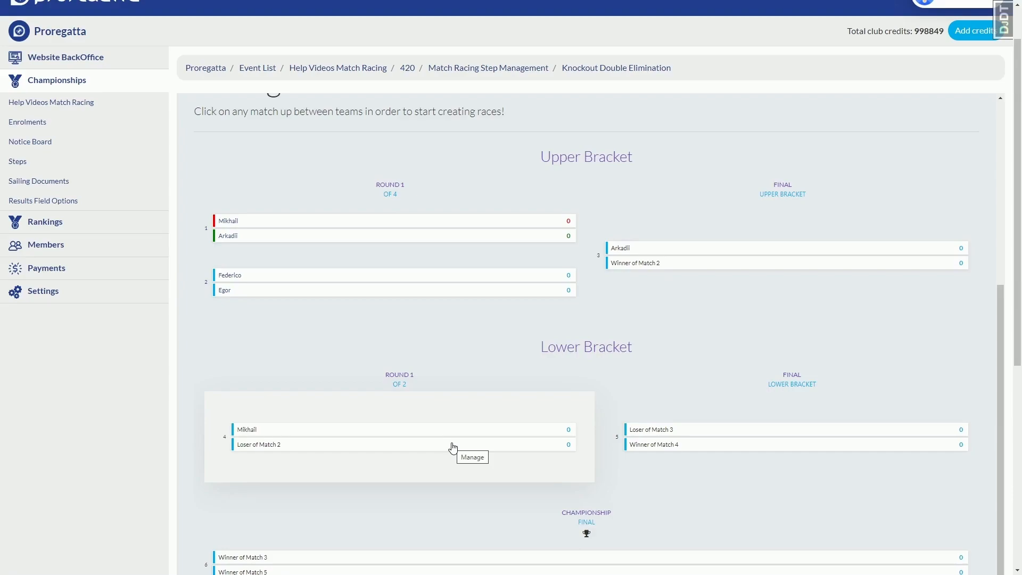
- Enter match 2 in round 1 of the upper bracket and finish and lock it with the first-listed skipper as winner
{"action": "scroll", "coordinate": [589, 324], "scroll_direction": "up", "scroll_amount": 1}
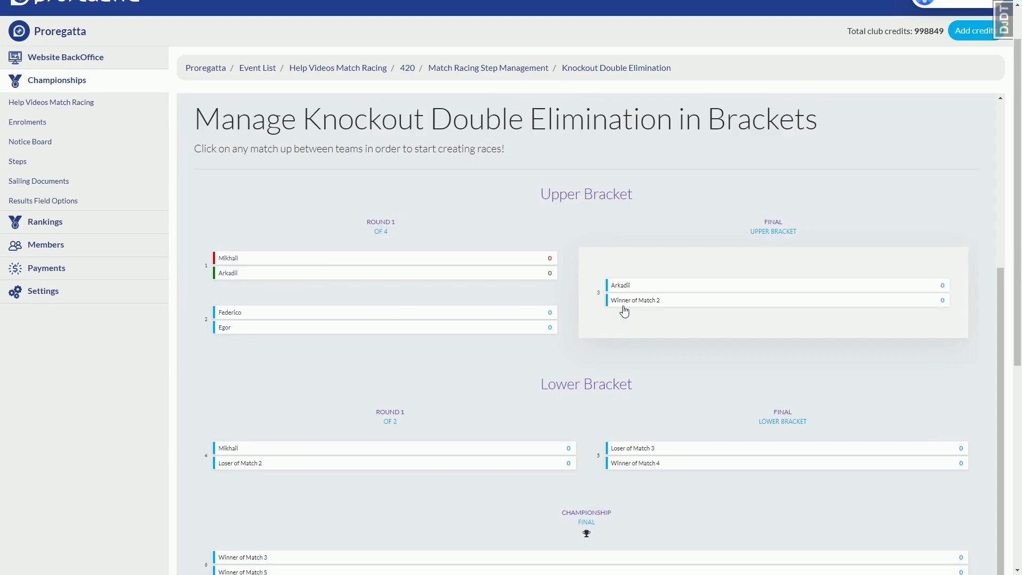
{"action": "scroll", "coordinate": [624, 310], "scroll_direction": "down", "scroll_amount": 2}
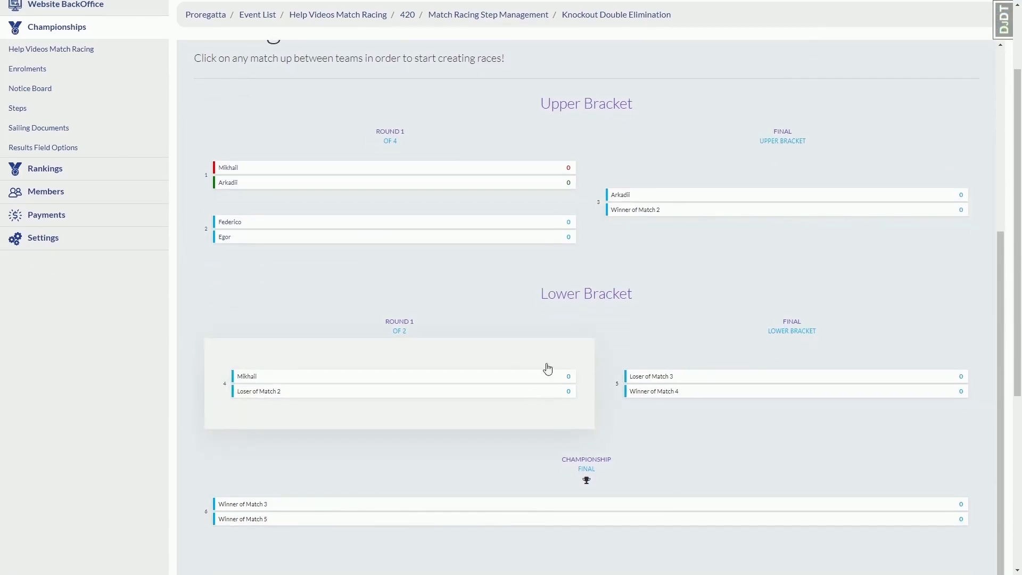
{"action": "left_click", "coordinate": [417, 282]}
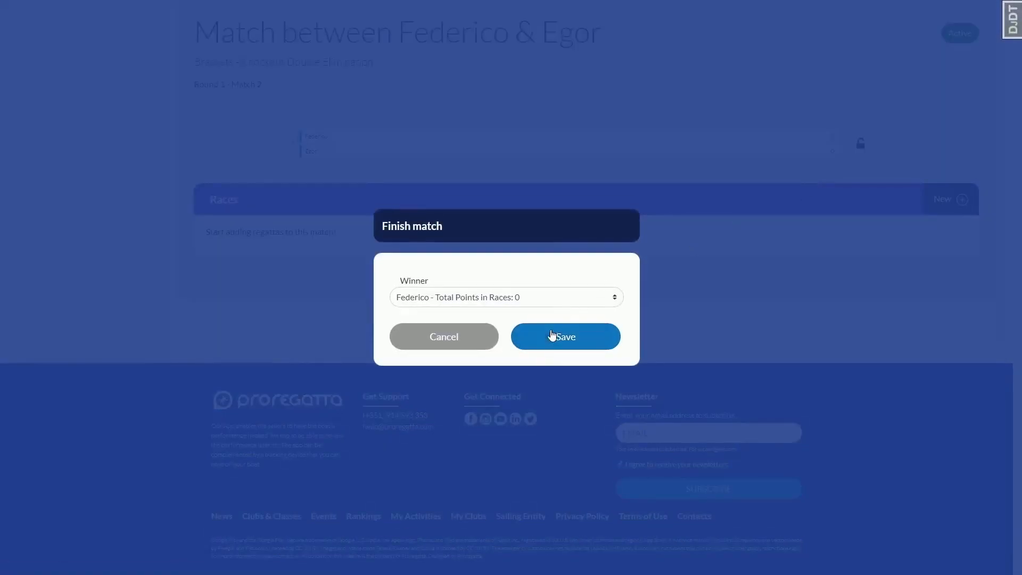
{"action": "left_click", "coordinate": [545, 344]}
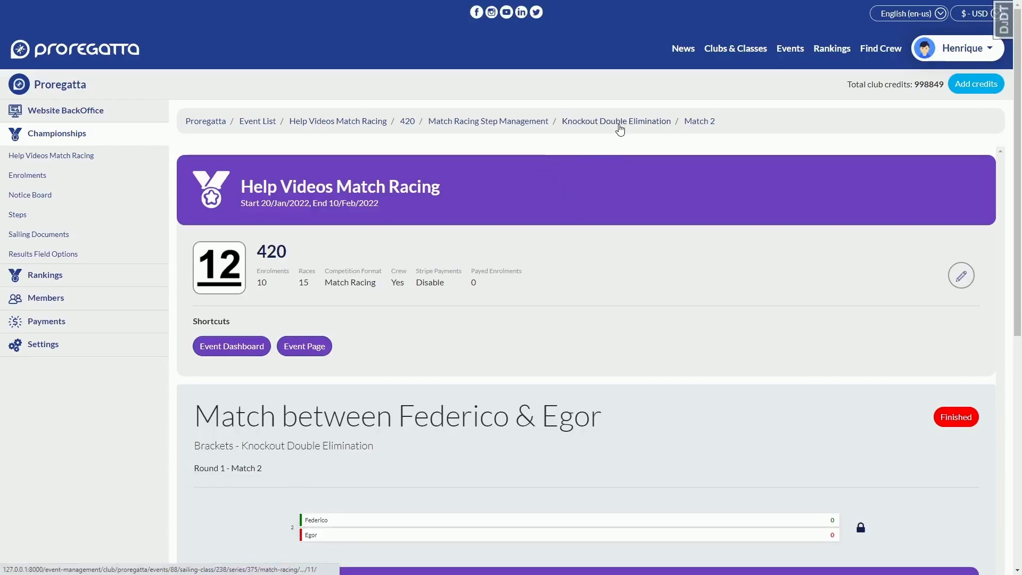
- Return to the Knockout Double Elimination brackets, enter match 3 in the upper bracket final, and add a race to it
{"action": "key", "text": "alt+Left"}
{"action": "scroll", "coordinate": [662, 386], "scroll_direction": "down", "scroll_amount": 5}
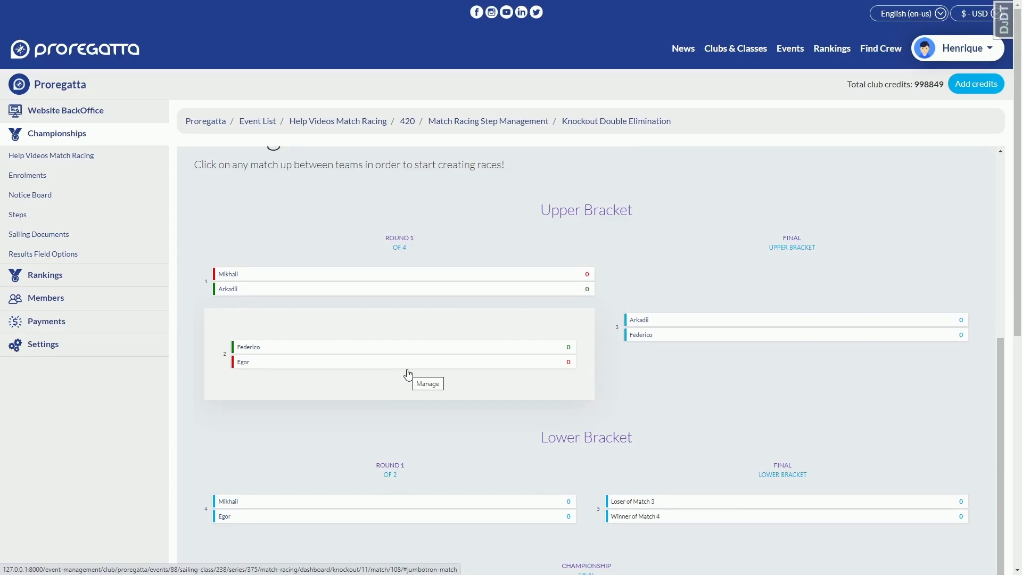
{"action": "left_click", "coordinate": [647, 337]}
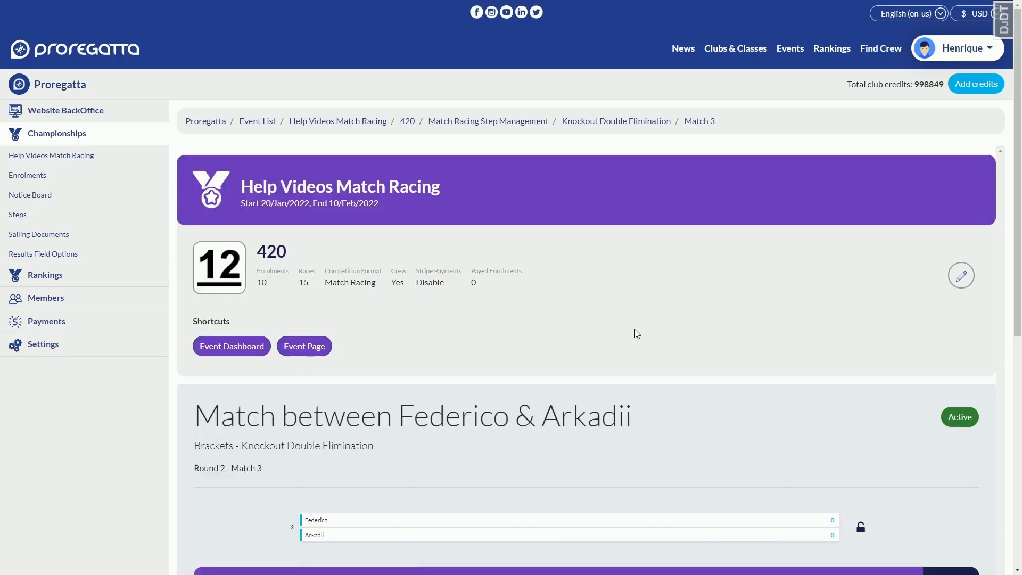
{"action": "scroll", "coordinate": [634, 334], "scroll_direction": "down", "scroll_amount": 3}
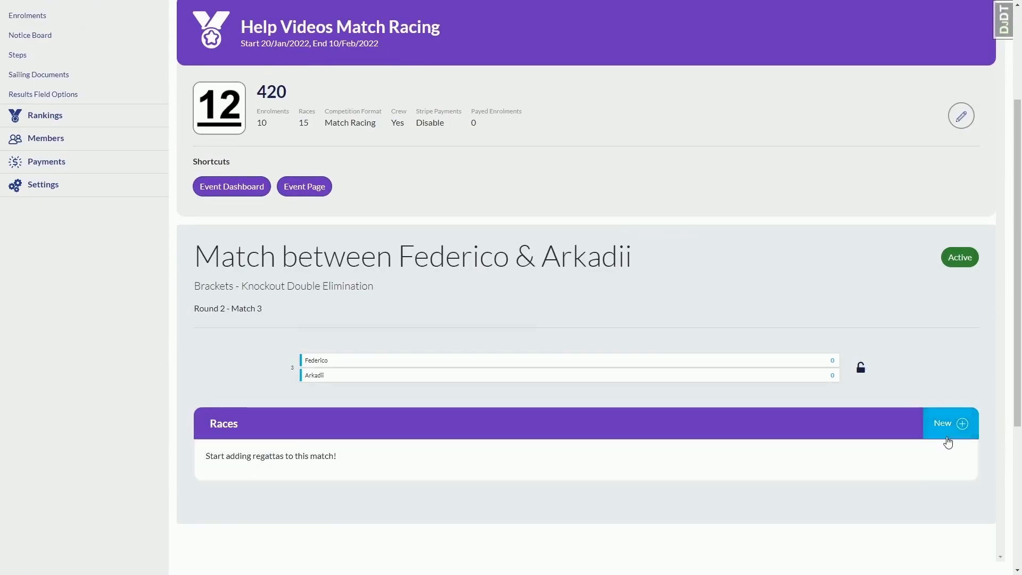
{"action": "left_click", "coordinate": [947, 435]}
{"action": "left_click", "coordinate": [621, 331]}
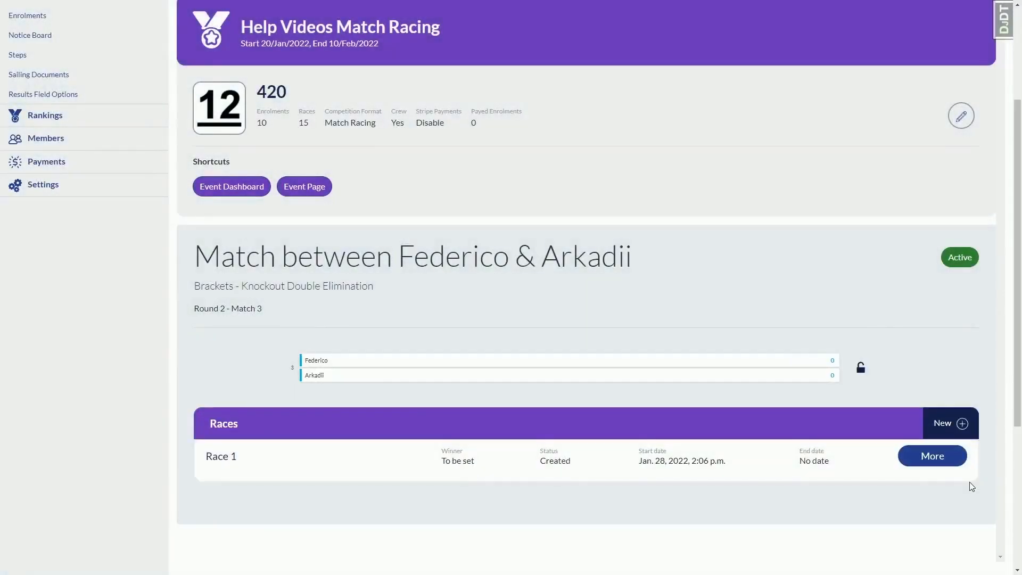
- In match 3's race, place sail number ITA 712 first and RYF 68 second, and save and calculate the results
{"action": "left_click", "coordinate": [940, 456]}
{"action": "scroll", "coordinate": [843, 425], "scroll_direction": "down", "scroll_amount": 3}
{"action": "left_click", "coordinate": [809, 358]}
{"action": "left_click", "coordinate": [793, 383]}
{"action": "left_click", "coordinate": [783, 387]}
{"action": "left_click", "coordinate": [750, 413]}
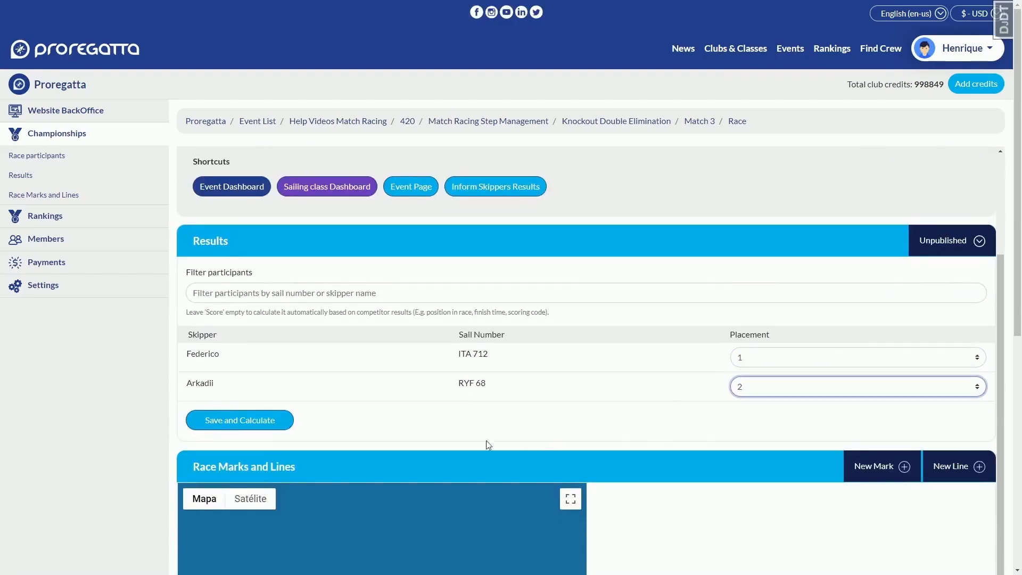
{"action": "left_click", "coordinate": [246, 422]}
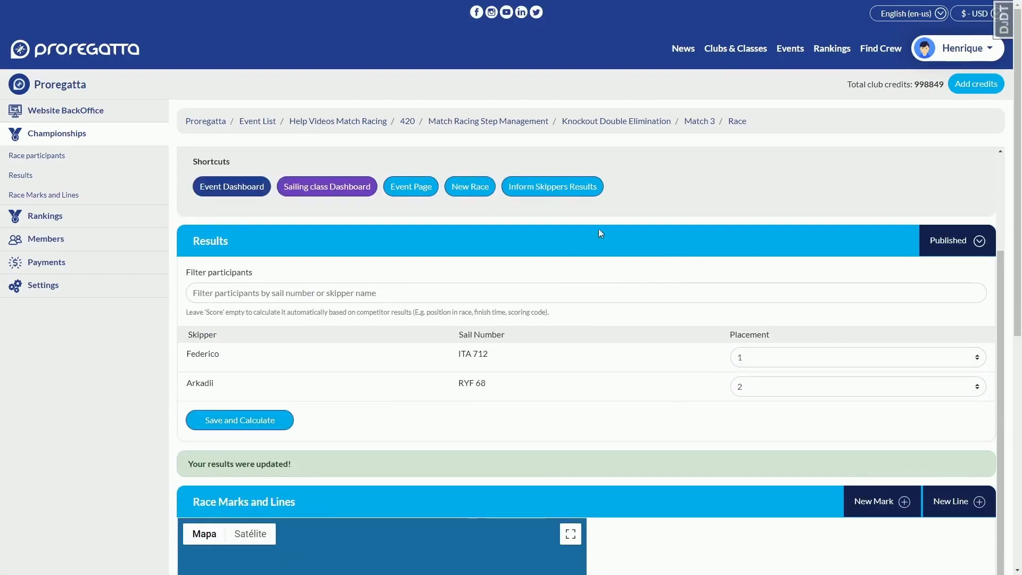
- Return to match 3 and finish and lock it with the skipper of ITA 712 as the winner
{"action": "left_click", "coordinate": [692, 121]}
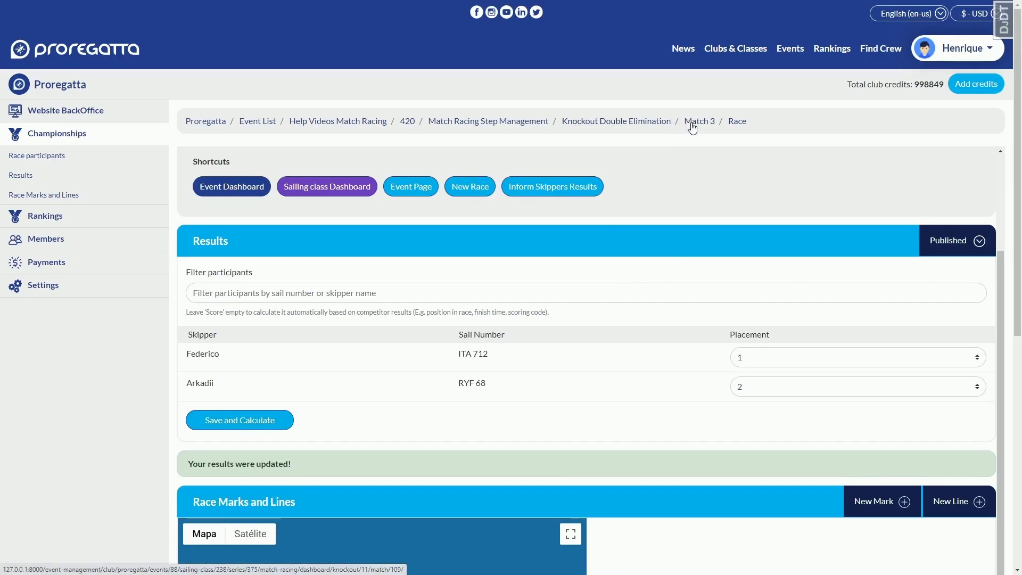
{"action": "scroll", "coordinate": [745, 370], "scroll_direction": "down", "scroll_amount": 3}
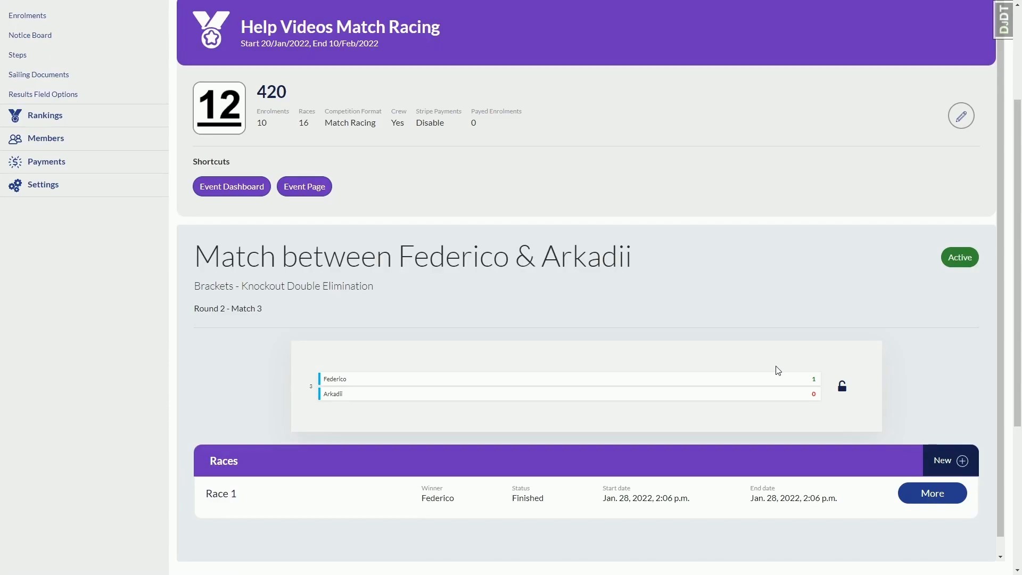
{"action": "left_click", "coordinate": [841, 386]}
{"action": "left_click", "coordinate": [849, 396]}
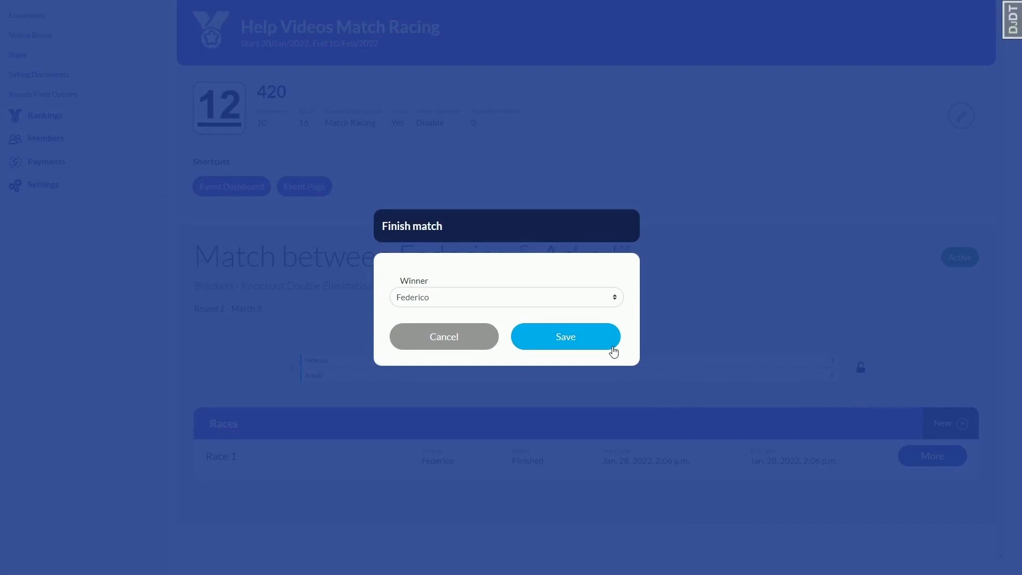
{"action": "left_click", "coordinate": [559, 306]}
{"action": "left_click", "coordinate": [561, 311]}
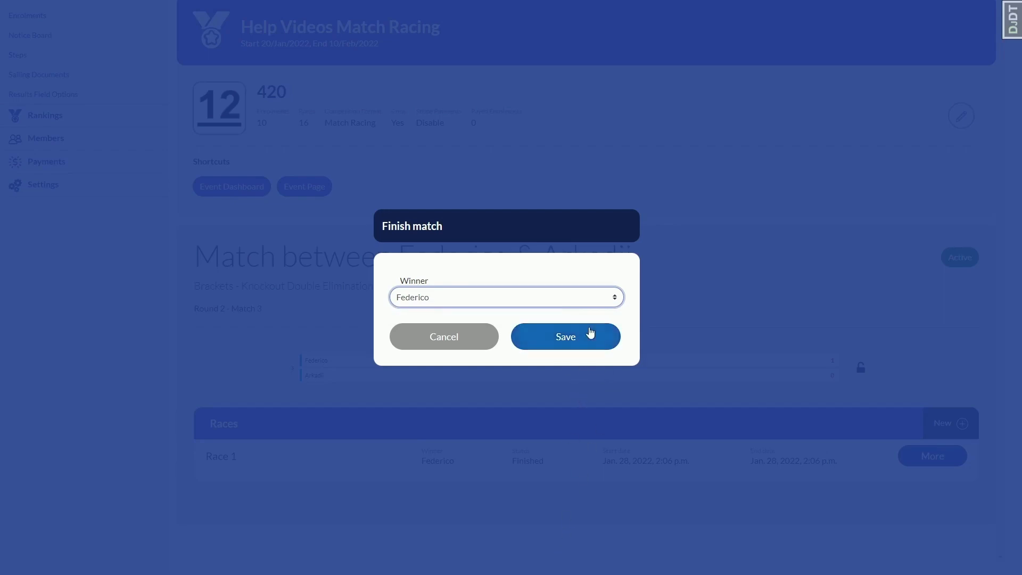
{"action": "left_click", "coordinate": [577, 340]}
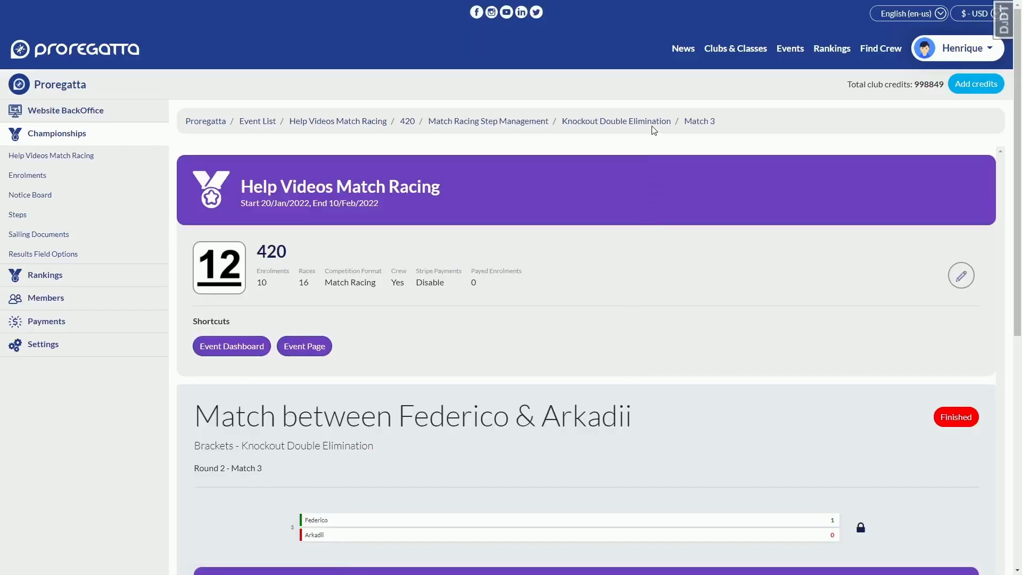
- From the brackets, enter match 4 in round 1 of the lower bracket and finish and lock it with the first-listed skipper as winner
{"action": "scroll", "coordinate": [672, 302], "scroll_direction": "down", "scroll_amount": 4}
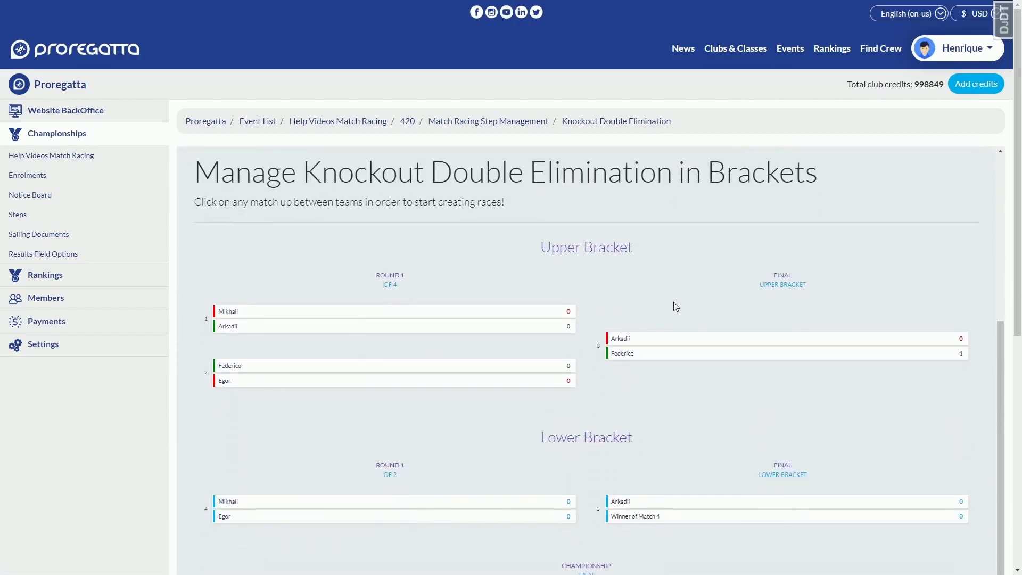
{"action": "scroll", "coordinate": [649, 343], "scroll_direction": "down", "scroll_amount": 1}
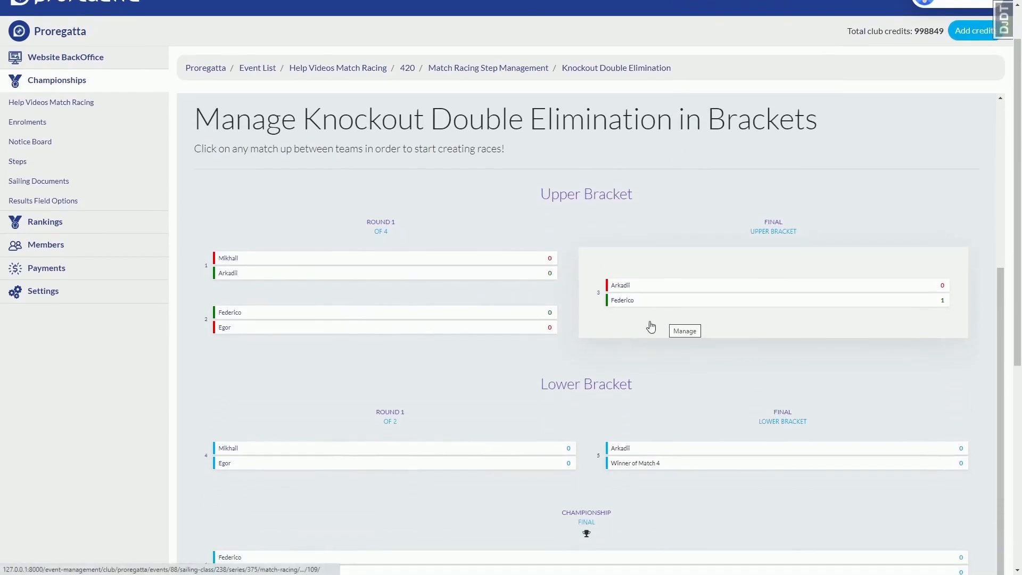
{"action": "scroll", "coordinate": [639, 341], "scroll_direction": "down", "scroll_amount": 2}
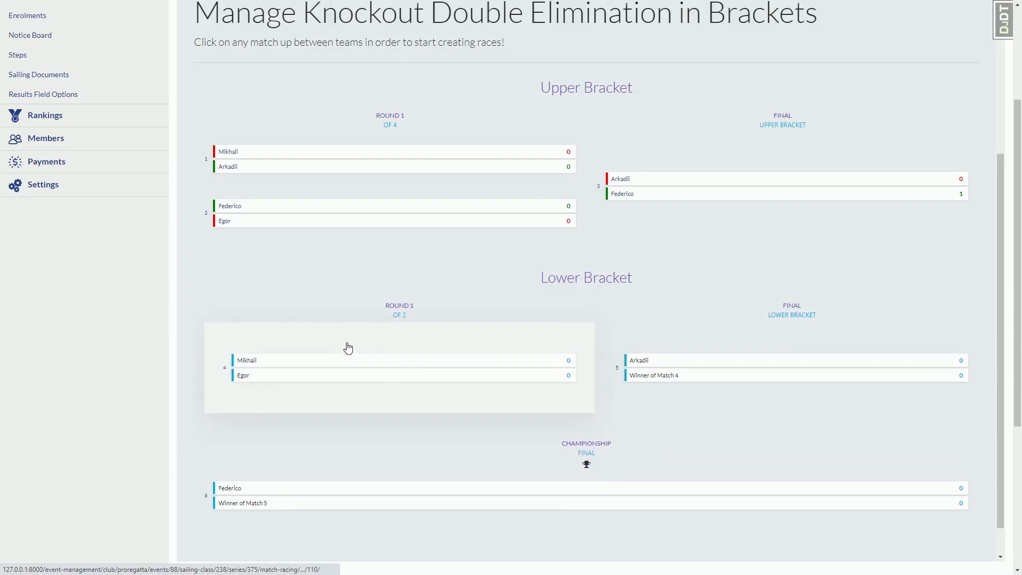
{"action": "left_click", "coordinate": [465, 374]}
{"action": "left_click", "coordinate": [861, 143]}
{"action": "left_click", "coordinate": [584, 341]}
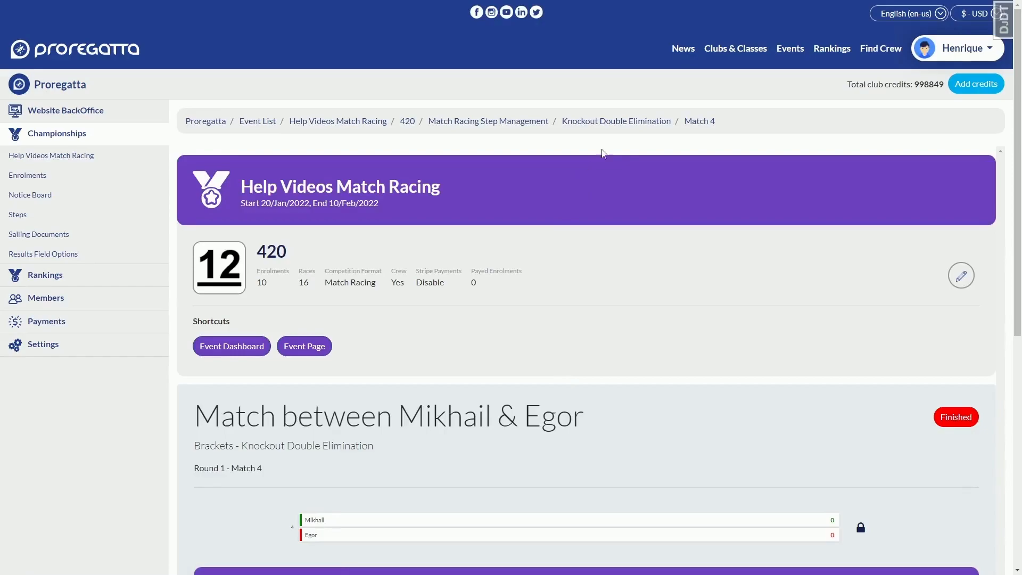
- Return to the Knockout Double Elimination brackets, enter match 5 in the lower bracket final, and add a race to it
{"action": "left_click", "coordinate": [616, 122]}
{"action": "scroll", "coordinate": [623, 266], "scroll_direction": "down", "scroll_amount": 3}
{"action": "scroll", "coordinate": [623, 290], "scroll_direction": "down", "scroll_amount": 4}
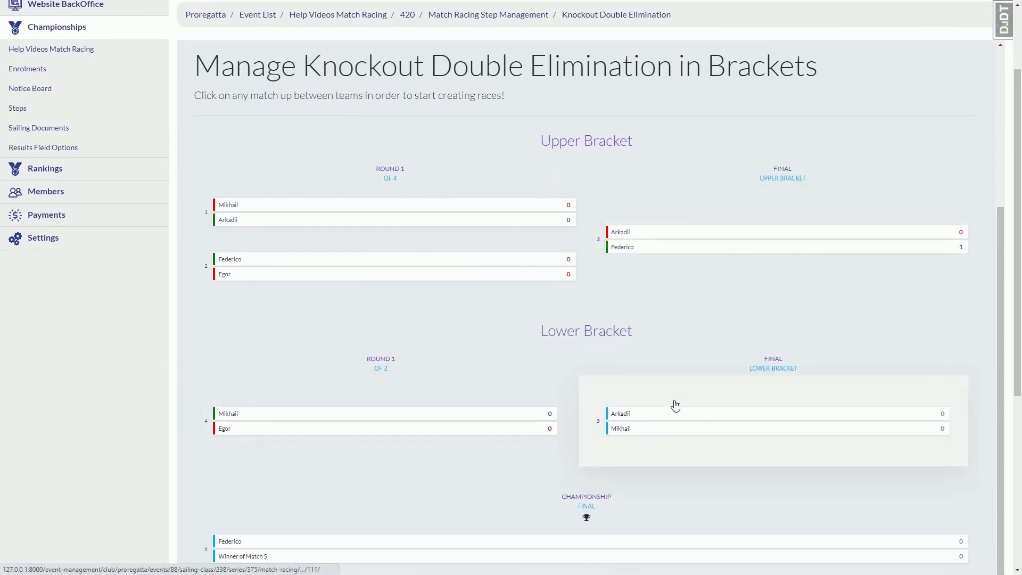
{"action": "left_click", "coordinate": [675, 422]}
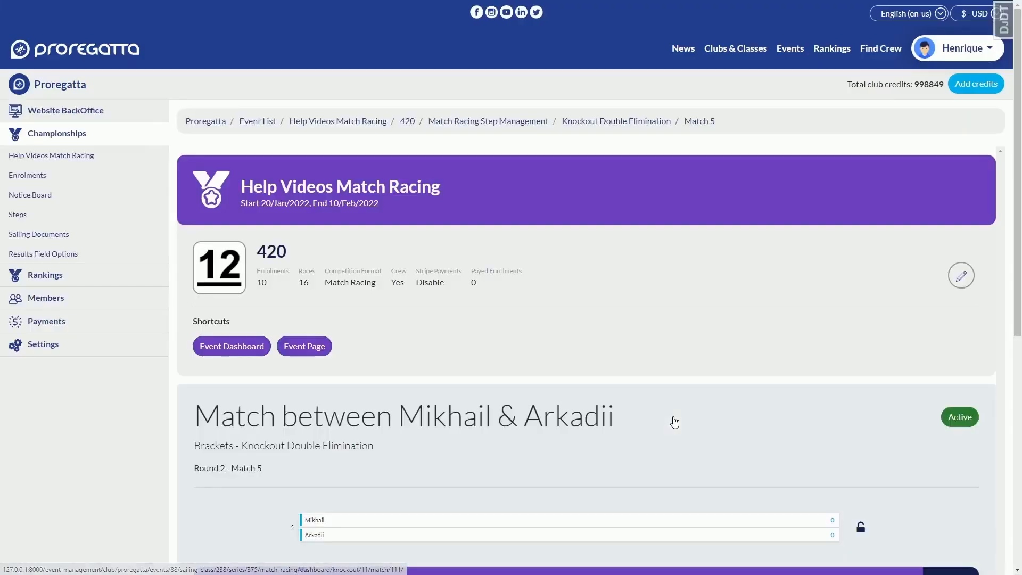
{"action": "scroll", "coordinate": [686, 416], "scroll_direction": "down", "scroll_amount": 3}
{"action": "left_click", "coordinate": [942, 423]}
{"action": "left_click", "coordinate": [566, 326]}
- In match 5's first race, place RYF 68 first and RYF 94 second, and save and calculate the results
{"action": "left_click", "coordinate": [909, 462]}
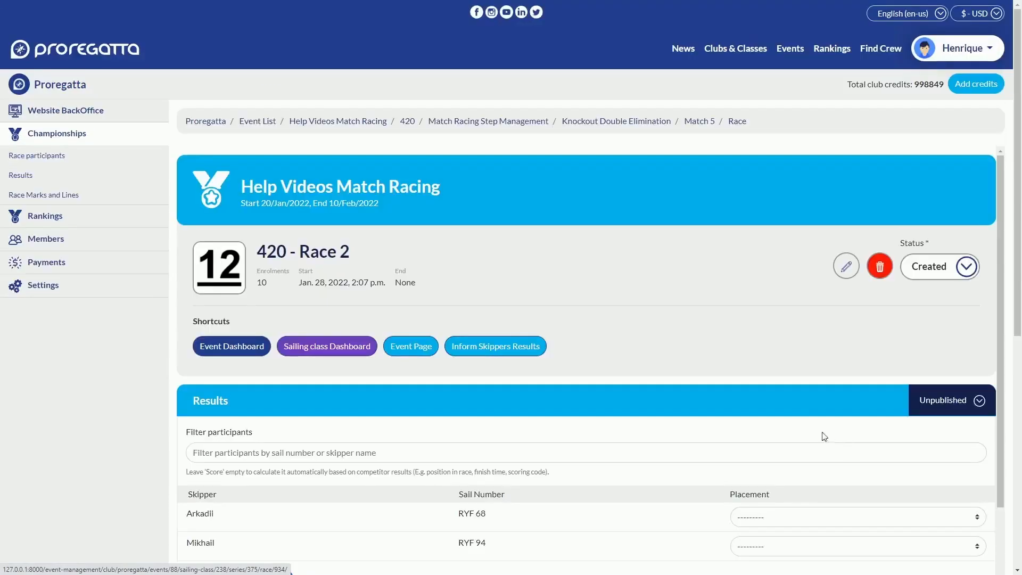
{"action": "scroll", "coordinate": [797, 366], "scroll_direction": "down", "scroll_amount": 5}
{"action": "left_click", "coordinate": [797, 365]}
{"action": "left_click", "coordinate": [762, 382]}
{"action": "left_click", "coordinate": [756, 387]}
{"action": "left_click", "coordinate": [750, 411]}
{"action": "left_click", "coordinate": [282, 421]}
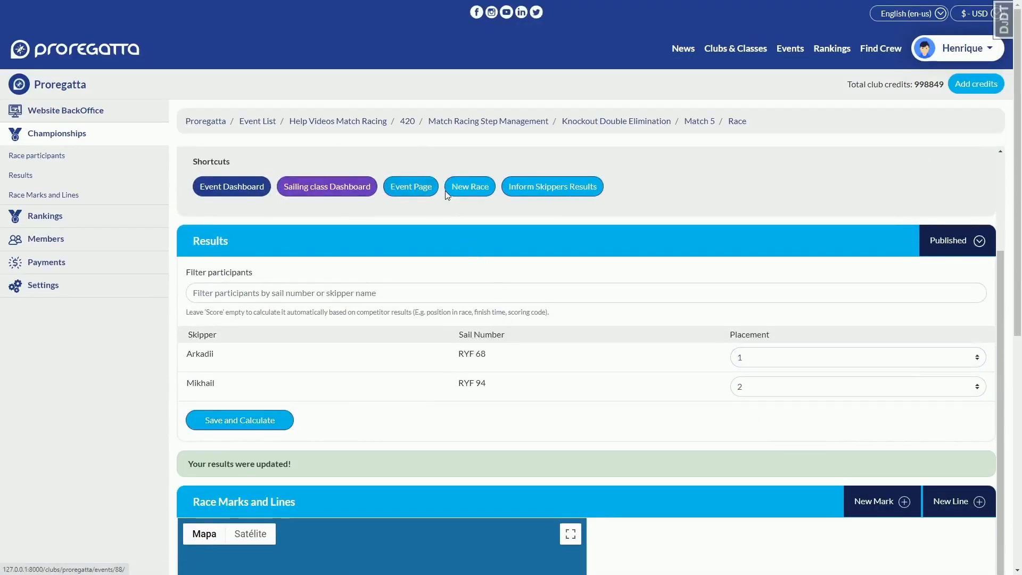
- Add a second race to match 5 with RYF 94 placed first and RYF 68 second, and save and calculate the results
{"action": "left_click", "coordinate": [461, 188]}
{"action": "left_click", "coordinate": [550, 338]}
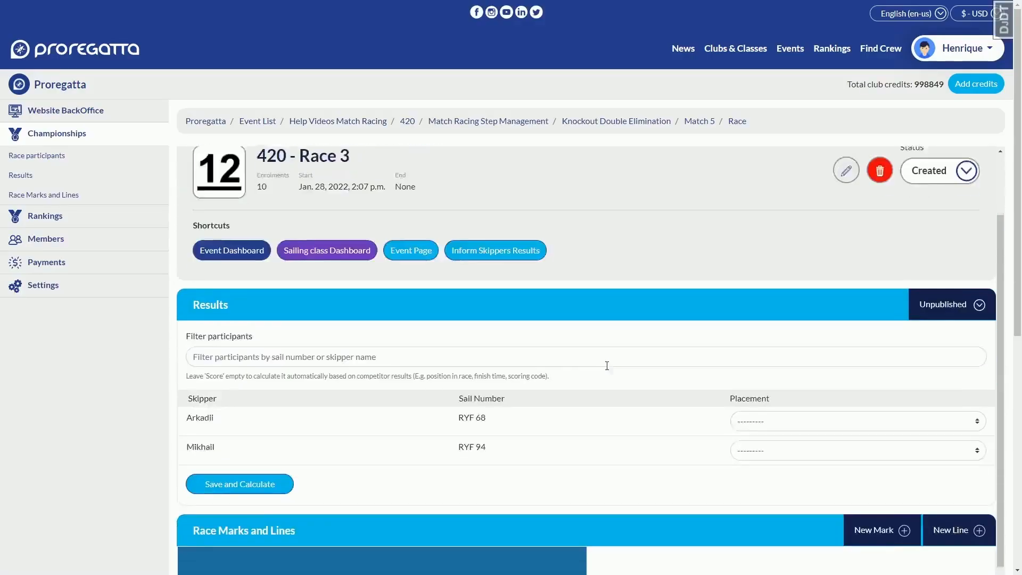
{"action": "scroll", "coordinate": [607, 365], "scroll_direction": "down", "scroll_amount": 1}
{"action": "left_click", "coordinate": [744, 365]}
{"action": "left_click", "coordinate": [746, 384]}
{"action": "left_click", "coordinate": [746, 387]}
{"action": "left_click", "coordinate": [743, 357]}
{"action": "left_click", "coordinate": [746, 394]}
{"action": "left_click", "coordinate": [745, 387]}
{"action": "left_click", "coordinate": [740, 413]}
{"action": "left_click", "coordinate": [272, 424]}
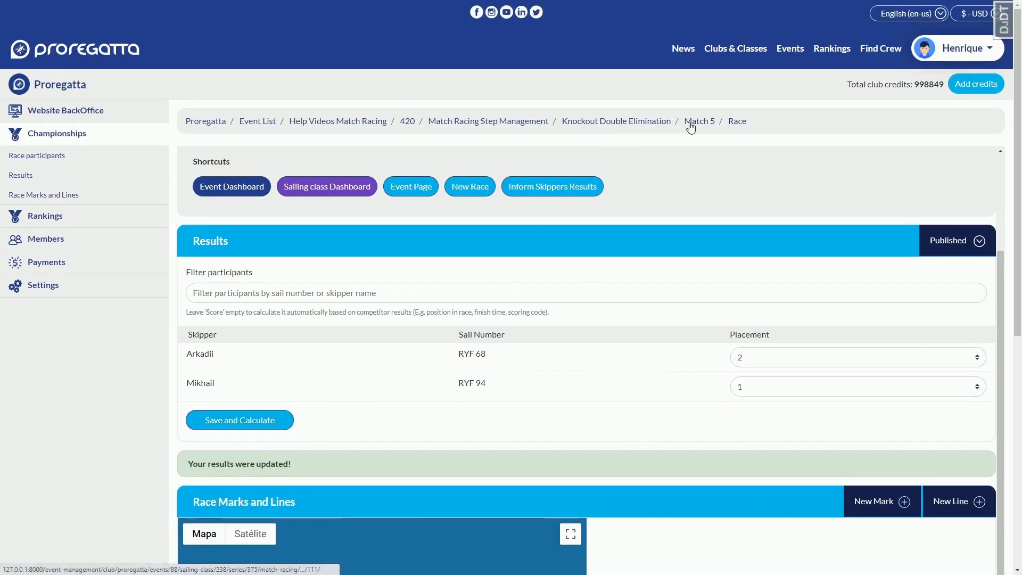
- Add a third race to match 5 with RYF 68 placed first and RYF 94 second, and save and calculate the results
{"action": "left_click", "coordinate": [468, 188]}
{"action": "left_click", "coordinate": [549, 324]}
{"action": "scroll", "coordinate": [710, 383], "scroll_direction": "down", "scroll_amount": 3}
{"action": "left_click", "coordinate": [778, 357]}
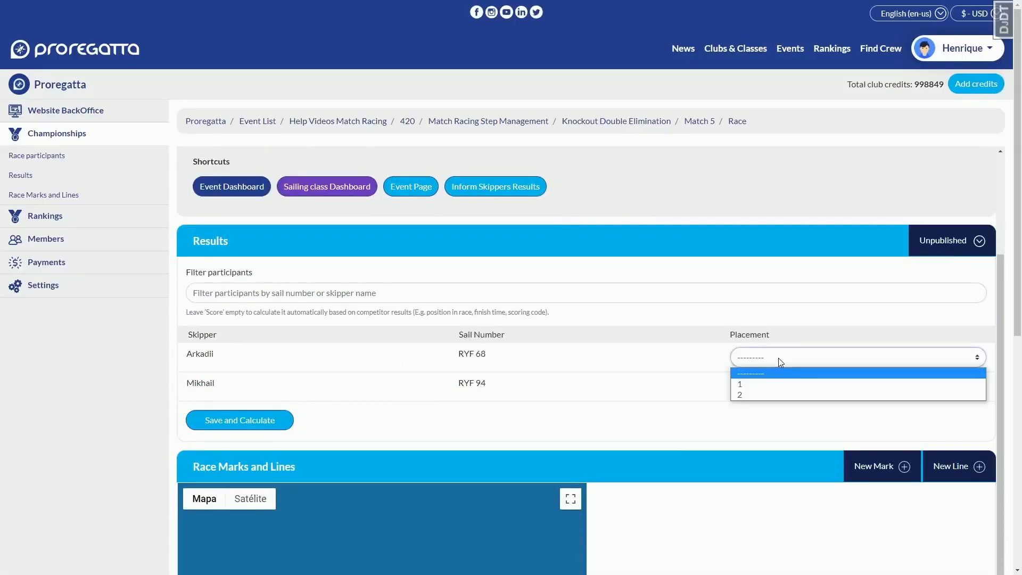
{"action": "left_click", "coordinate": [767, 390]}
{"action": "left_click", "coordinate": [744, 413]}
{"action": "left_click", "coordinate": [289, 422]}
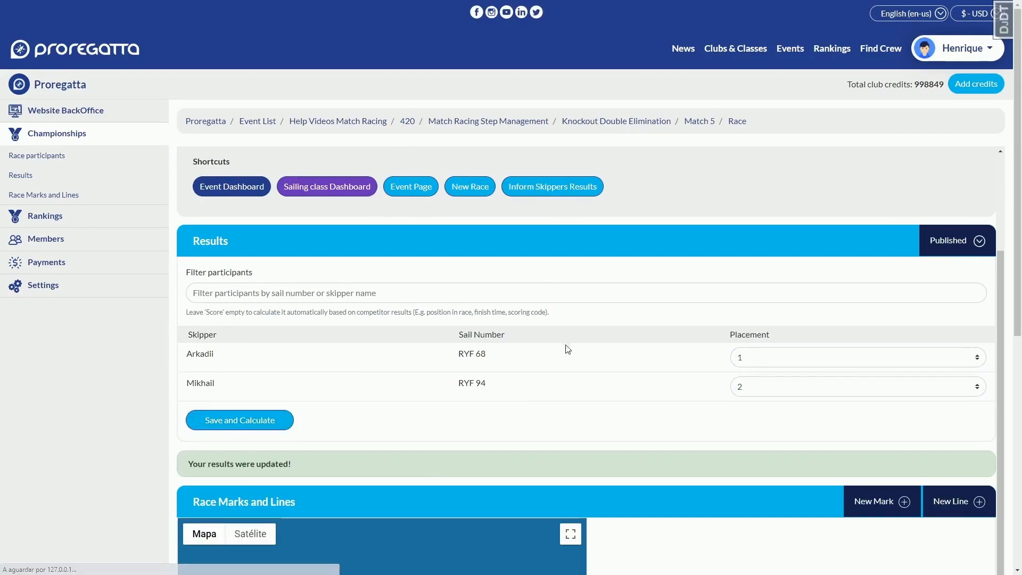
- Return to match 5, review its three races, and finish and lock the match with the skipper of RYF 68 as winner
{"action": "left_click", "coordinate": [692, 124]}
{"action": "scroll", "coordinate": [671, 224], "scroll_direction": "down", "scroll_amount": 1}
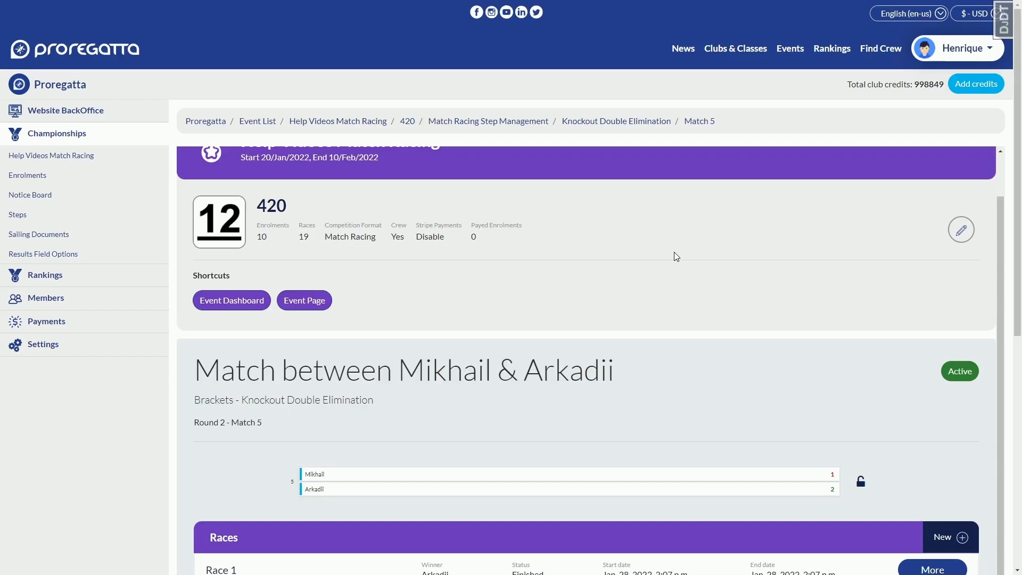
{"action": "scroll", "coordinate": [755, 235], "scroll_direction": "down", "scroll_amount": 1}
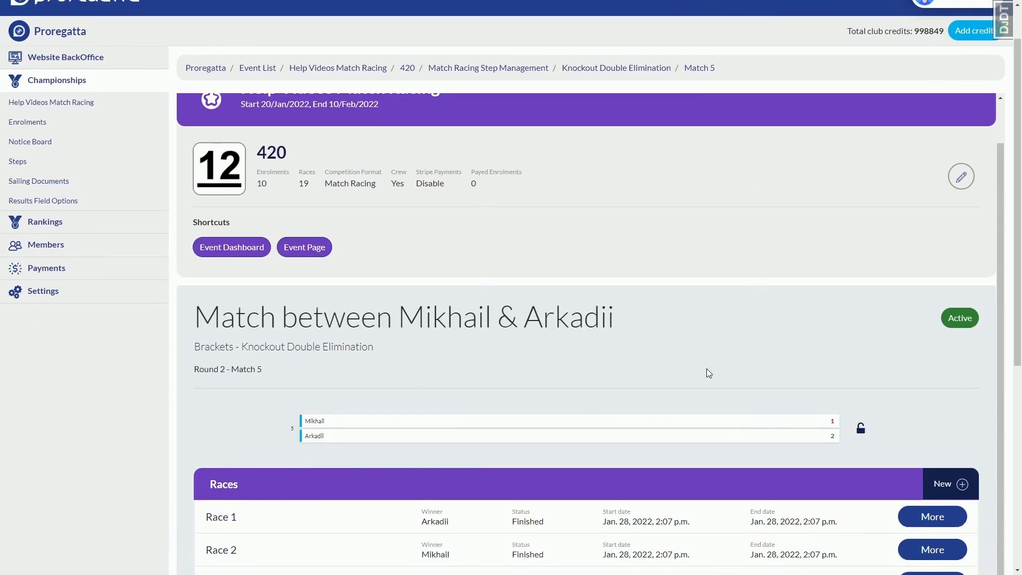
{"action": "scroll", "coordinate": [678, 453], "scroll_direction": "down", "scroll_amount": 1}
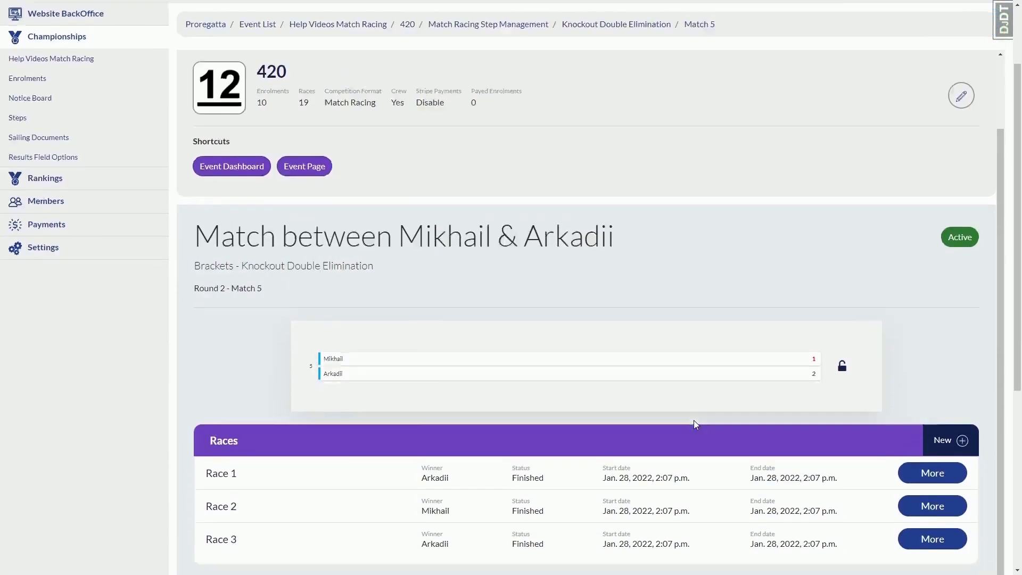
{"action": "scroll", "coordinate": [694, 425], "scroll_direction": "down", "scroll_amount": 2}
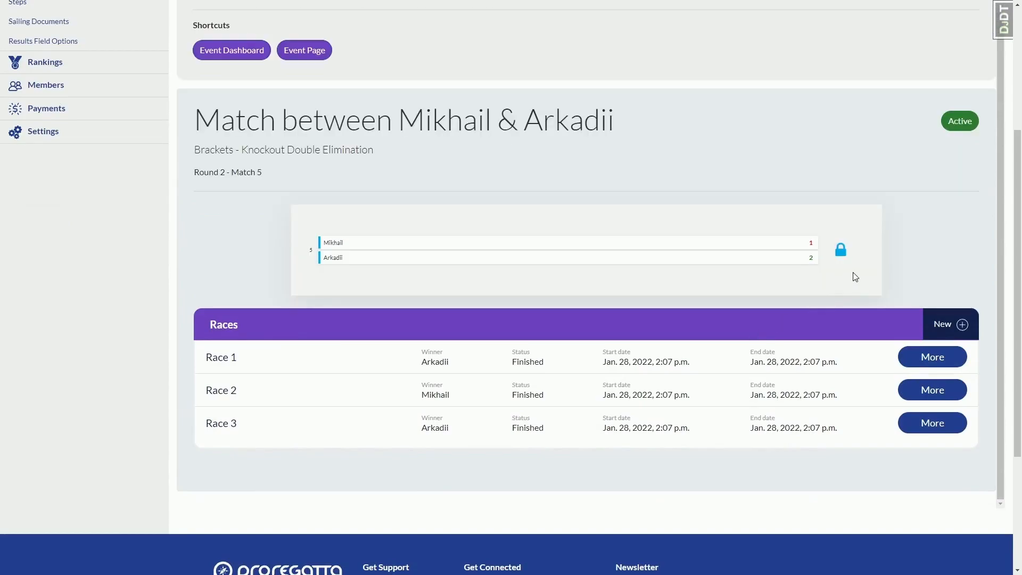
{"action": "left_click", "coordinate": [845, 253]}
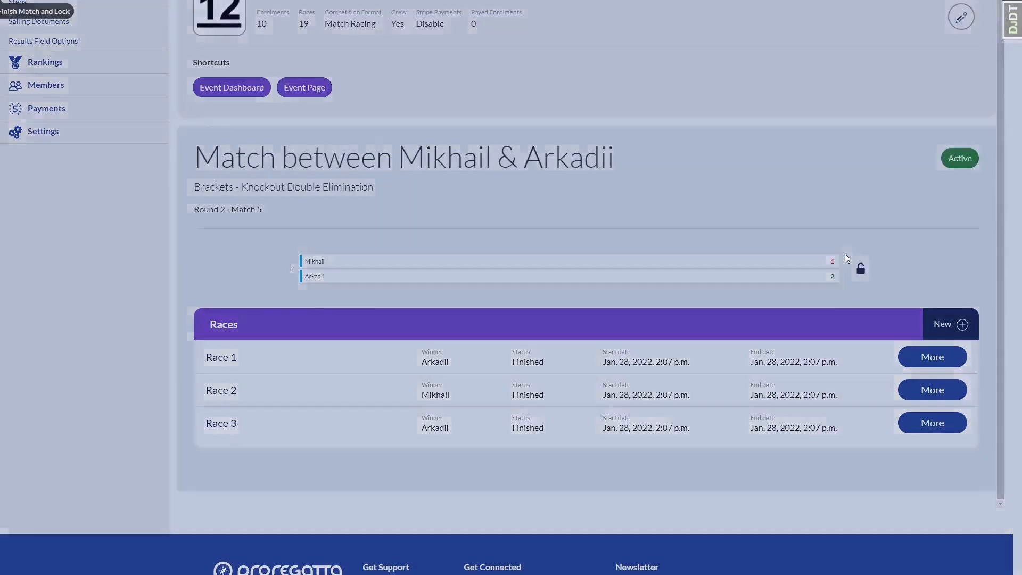
{"action": "left_click", "coordinate": [589, 348]}
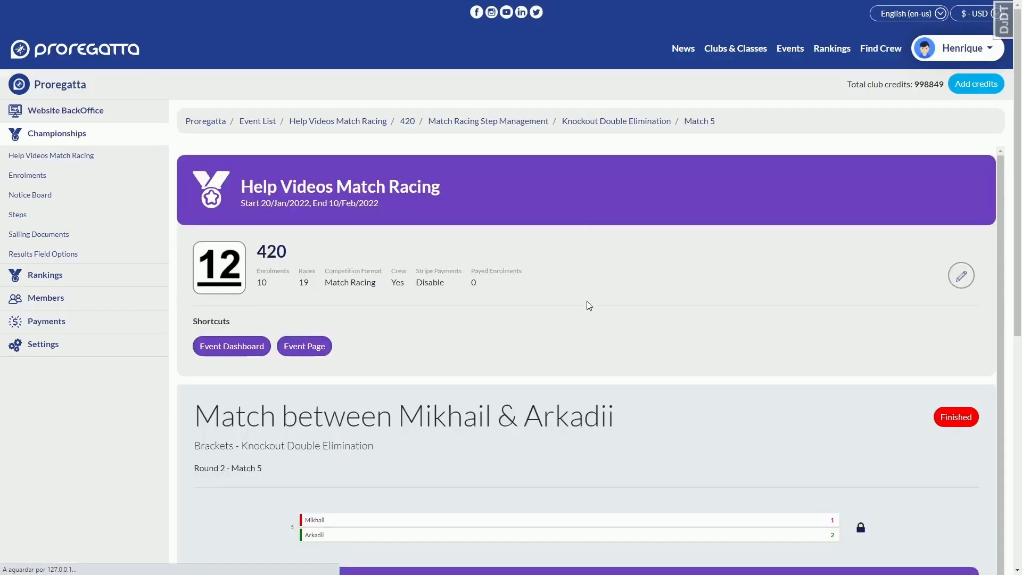
- Return to the Knockout Double Elimination brackets and examine the lower bracket final and the championship final pairing
{"action": "left_click", "coordinate": [637, 122]}
{"action": "scroll", "coordinate": [714, 373], "scroll_direction": "down", "scroll_amount": 4}
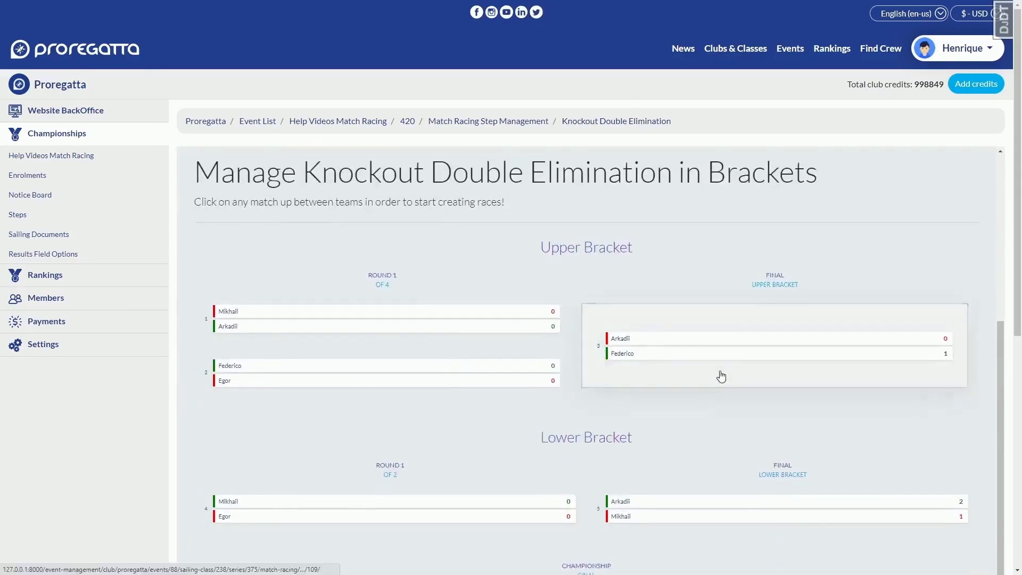
{"action": "scroll", "coordinate": [721, 377], "scroll_direction": "down", "scroll_amount": 2}
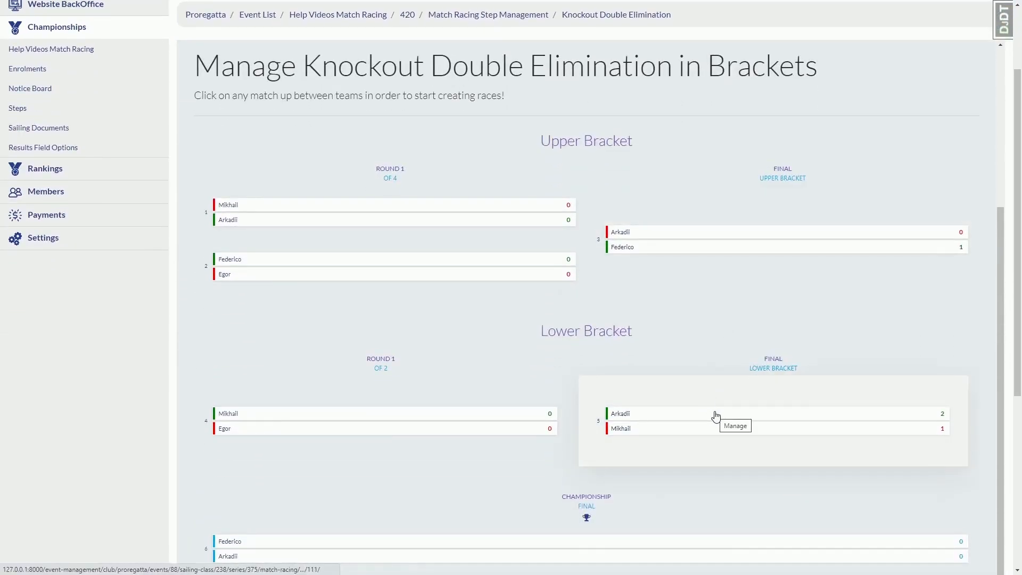
- Open the championship final, match 6, add a race to it, and open that race's results
{"action": "scroll", "coordinate": [706, 410], "scroll_direction": "down", "scroll_amount": 1}
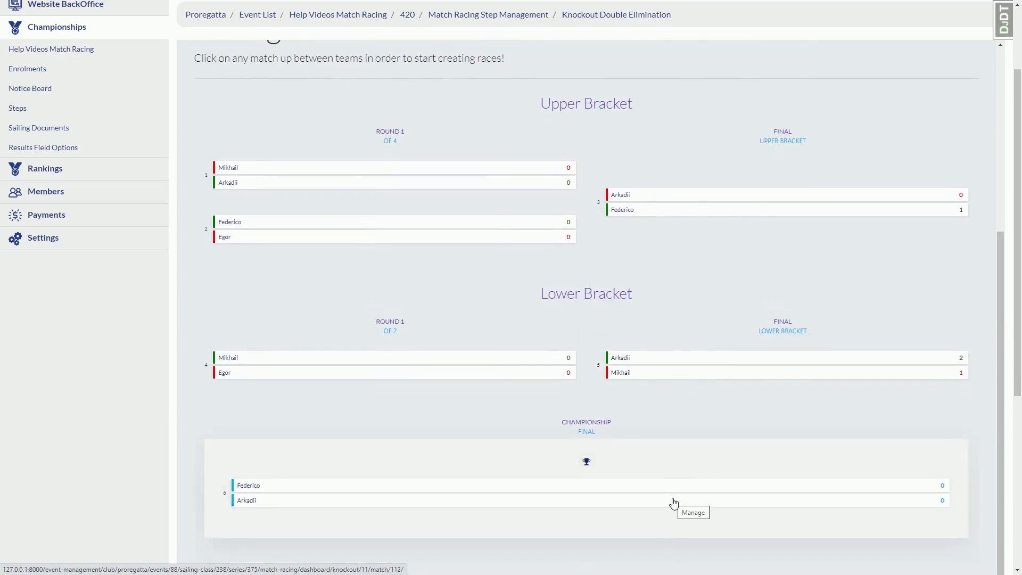
{"action": "scroll", "coordinate": [721, 460], "scroll_direction": "up", "scroll_amount": 1}
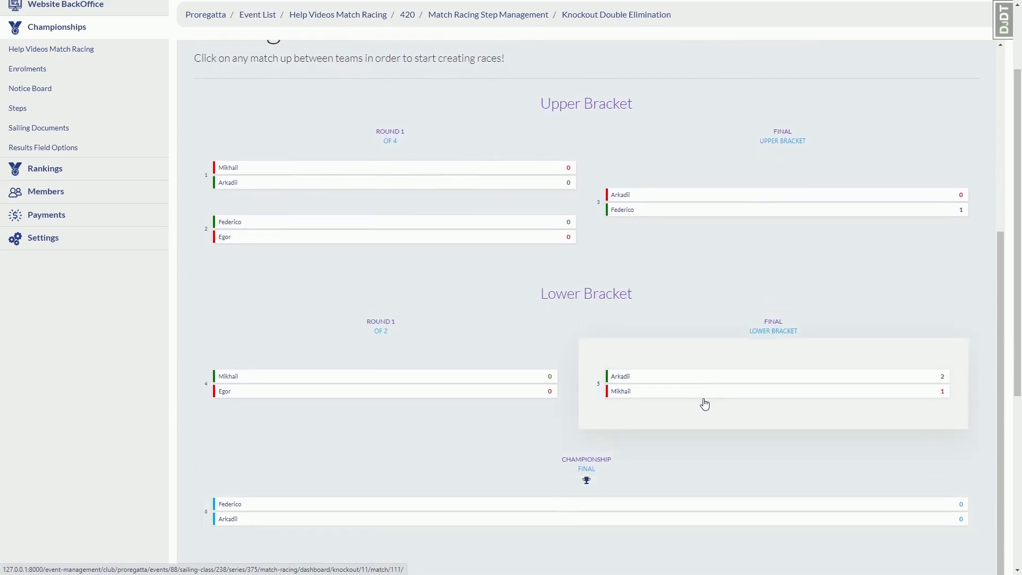
{"action": "scroll", "coordinate": [413, 504], "scroll_direction": "down", "scroll_amount": 2}
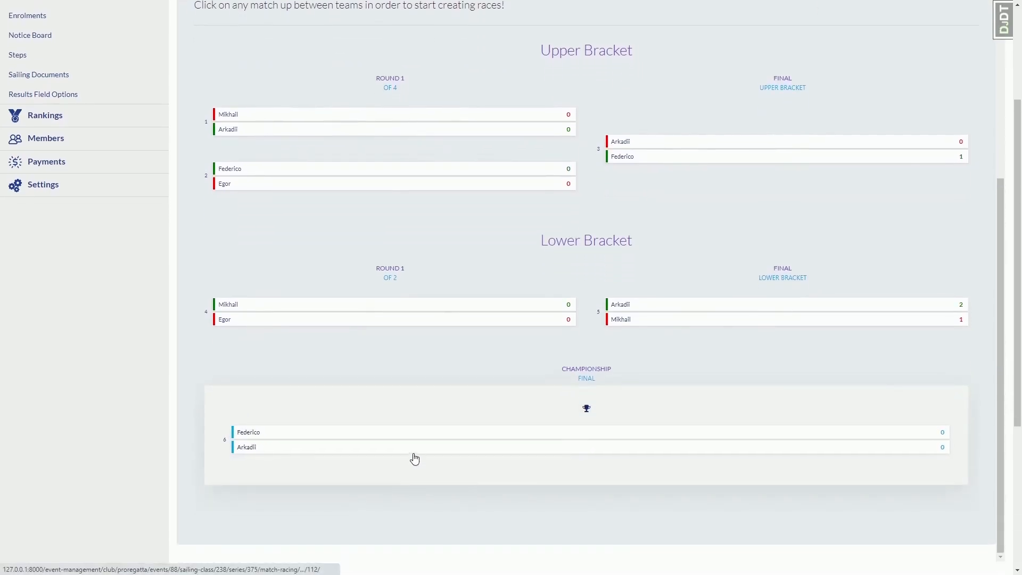
{"action": "left_click", "coordinate": [415, 456]}
{"action": "scroll", "coordinate": [692, 330], "scroll_direction": "down", "scroll_amount": 4}
{"action": "left_click", "coordinate": [947, 372]}
{"action": "left_click", "coordinate": [604, 344]}
{"action": "left_click", "coordinate": [909, 404]}
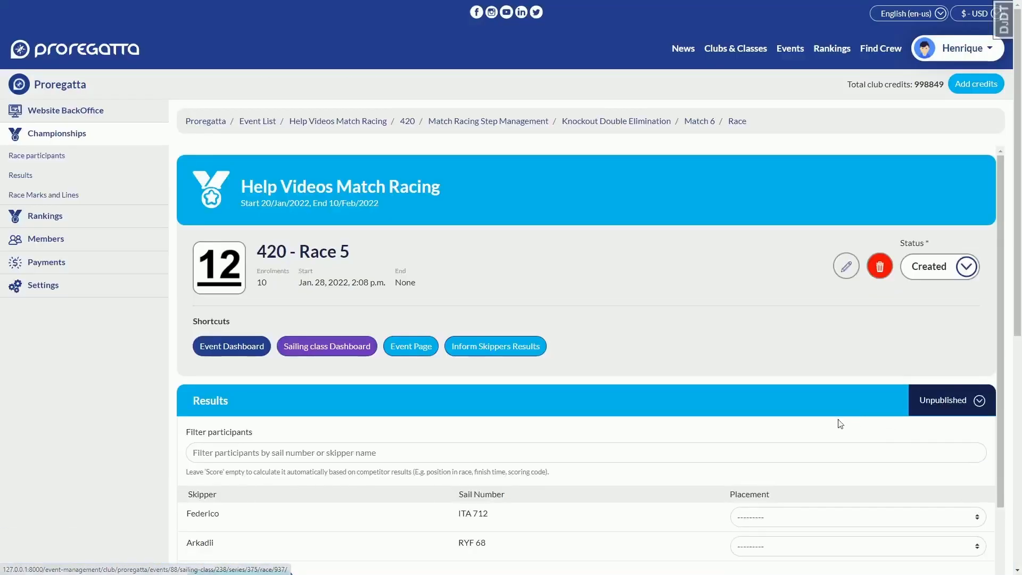
- Place ITA 712 first and RYF 68 second in the match 6 race, and save and calculate the results
{"action": "left_click", "coordinate": [783, 371]}
{"action": "left_click", "coordinate": [791, 381]}
{"action": "left_click", "coordinate": [794, 389]}
{"action": "left_click", "coordinate": [767, 413]}
{"action": "left_click", "coordinate": [229, 421]}
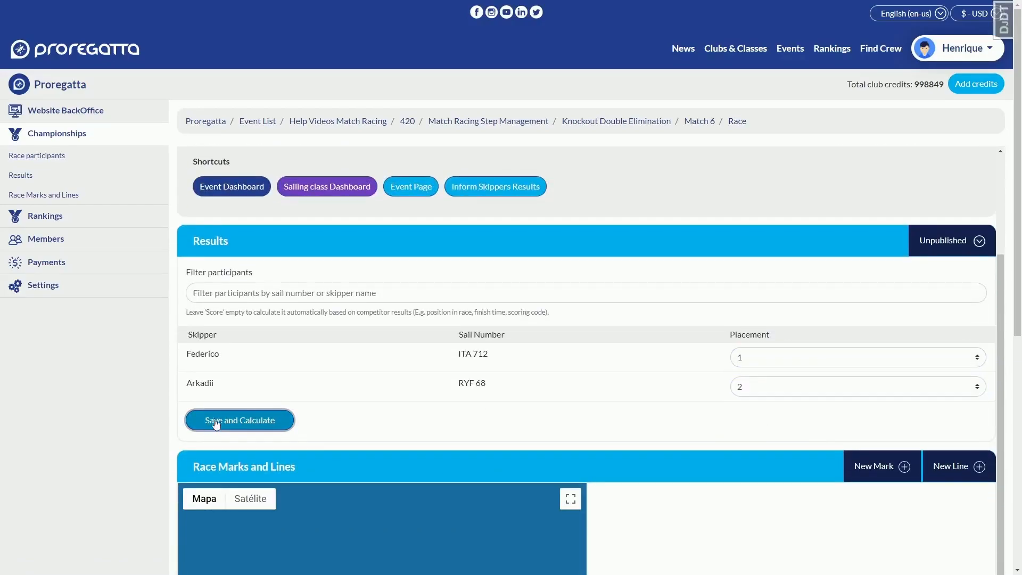
- Return to match 6 and finish and lock the match with the skipper of ITA 712 as winner
{"action": "left_click", "coordinate": [697, 122]}
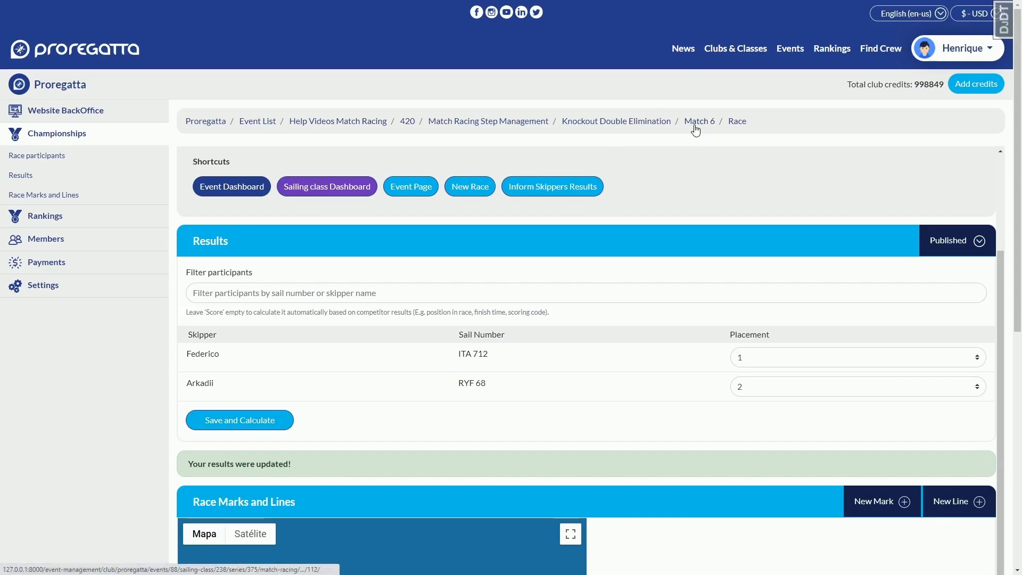
{"action": "scroll", "coordinate": [760, 358], "scroll_direction": "down", "scroll_amount": 3}
{"action": "left_click", "coordinate": [840, 393]}
{"action": "left_click", "coordinate": [557, 336]}
{"action": "scroll", "coordinate": [566, 343], "scroll_direction": "down", "scroll_amount": 1}
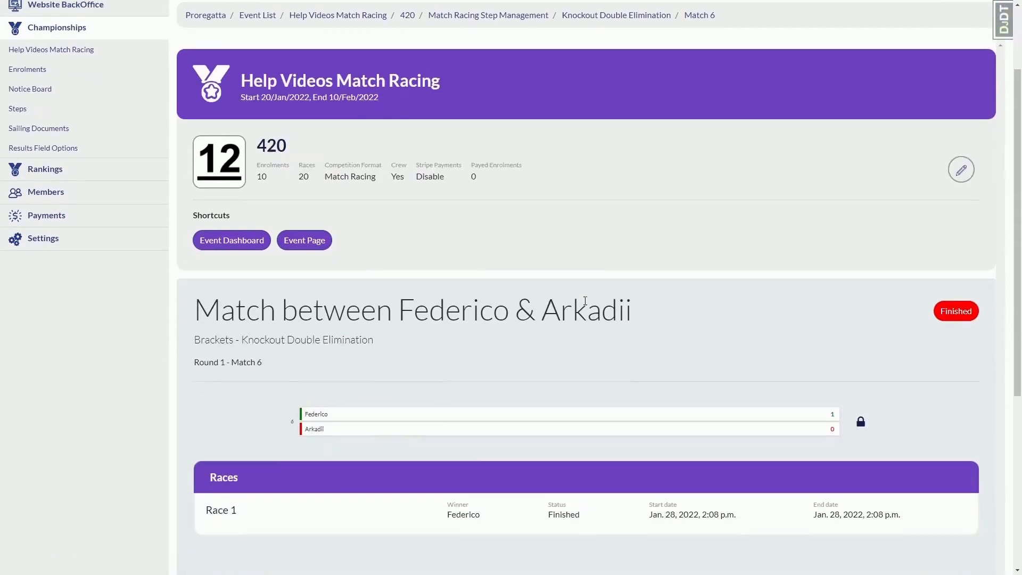
- Return to the Knockout Double Elimination brackets and examine the scores of all matches through the championship final
{"action": "left_click", "coordinate": [632, 20]}
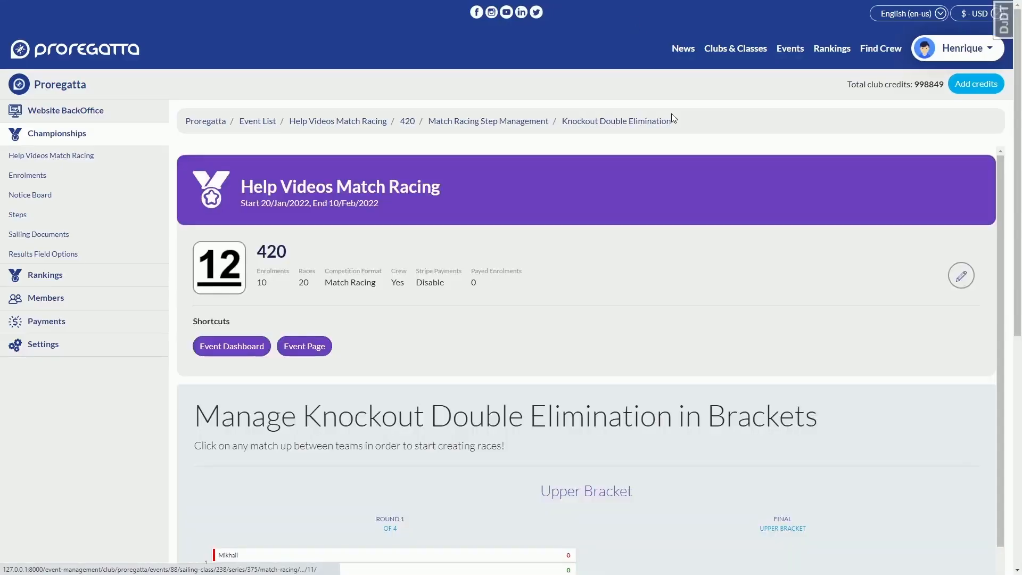
{"action": "scroll", "coordinate": [743, 334], "scroll_direction": "down", "scroll_amount": 4}
{"action": "scroll", "coordinate": [747, 331], "scroll_direction": "down", "scroll_amount": 3}
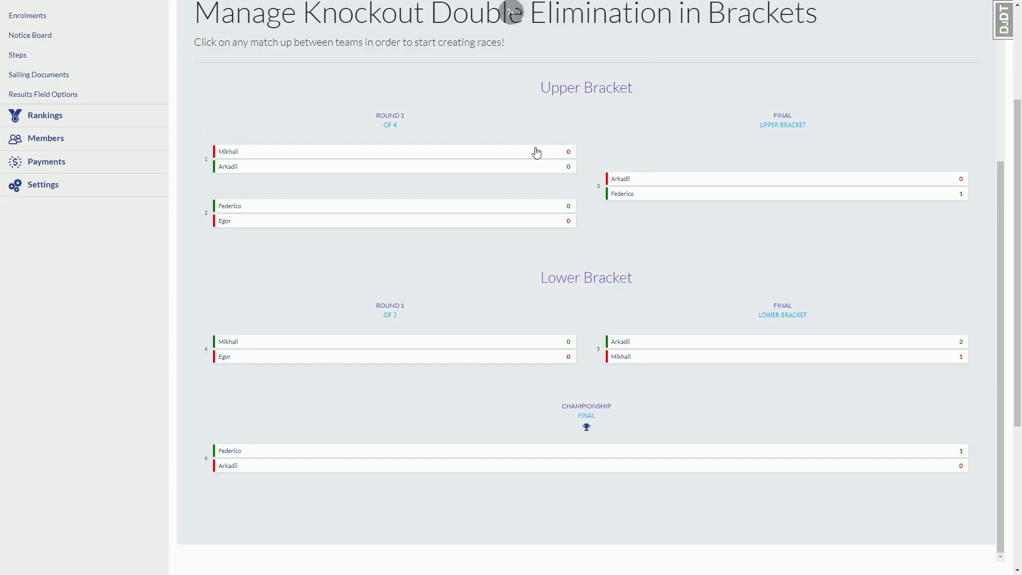
- Open the public event page and examine the 420 results from the qualifiers and Single Elimination through the double elimination Brackets
{"action": "scroll", "coordinate": [577, 201], "scroll_direction": "up", "scroll_amount": 5}
{"action": "left_click", "coordinate": [298, 189]}
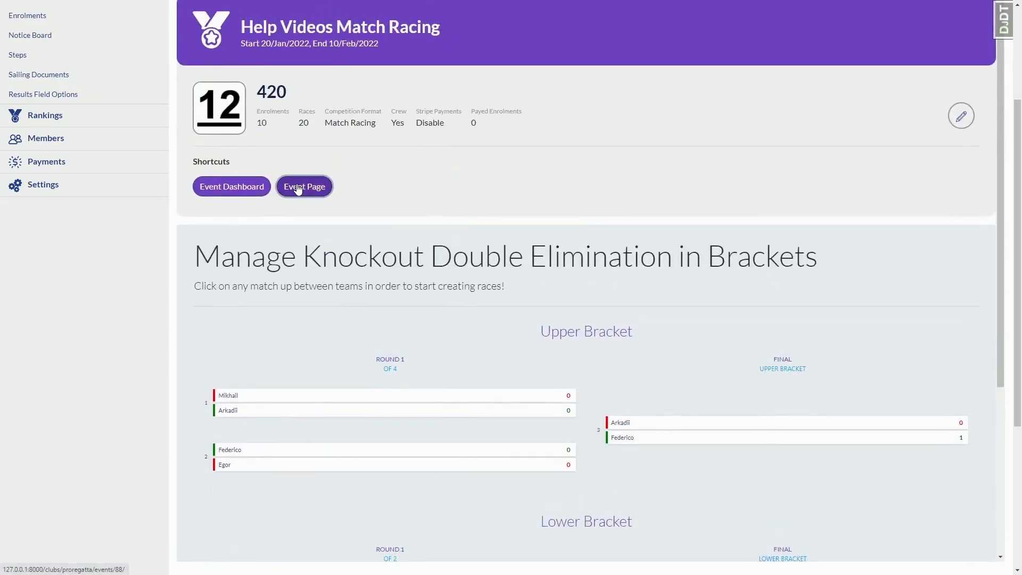
{"action": "scroll", "coordinate": [422, 285], "scroll_direction": "down", "scroll_amount": 10}
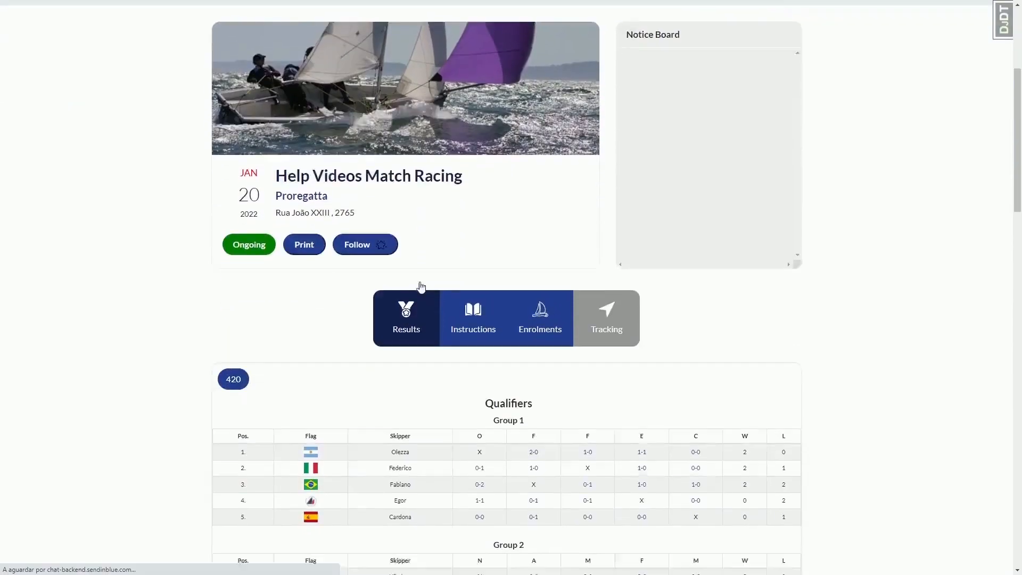
{"action": "scroll", "coordinate": [422, 287], "scroll_direction": "down", "scroll_amount": 4}
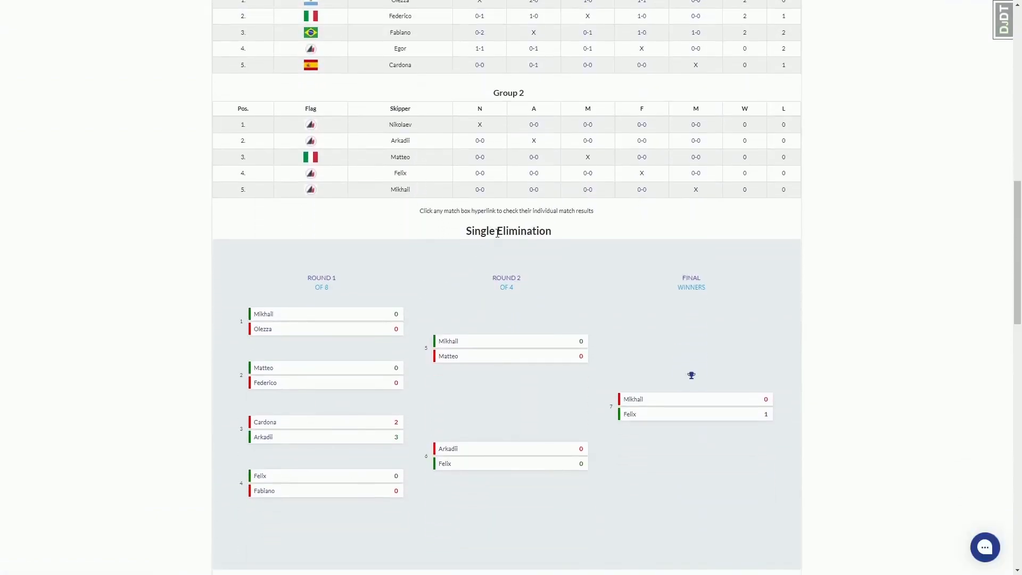
{"action": "scroll", "coordinate": [497, 233], "scroll_direction": "down", "scroll_amount": 5}
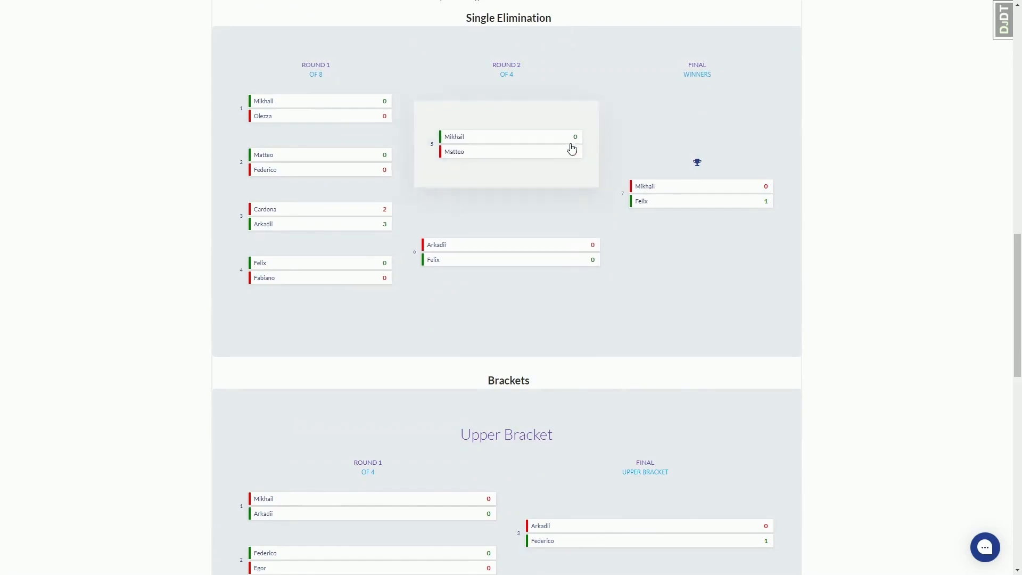
{"action": "scroll", "coordinate": [675, 208], "scroll_direction": "down", "scroll_amount": 1}
{"action": "scroll", "coordinate": [672, 202], "scroll_direction": "down", "scroll_amount": 4}
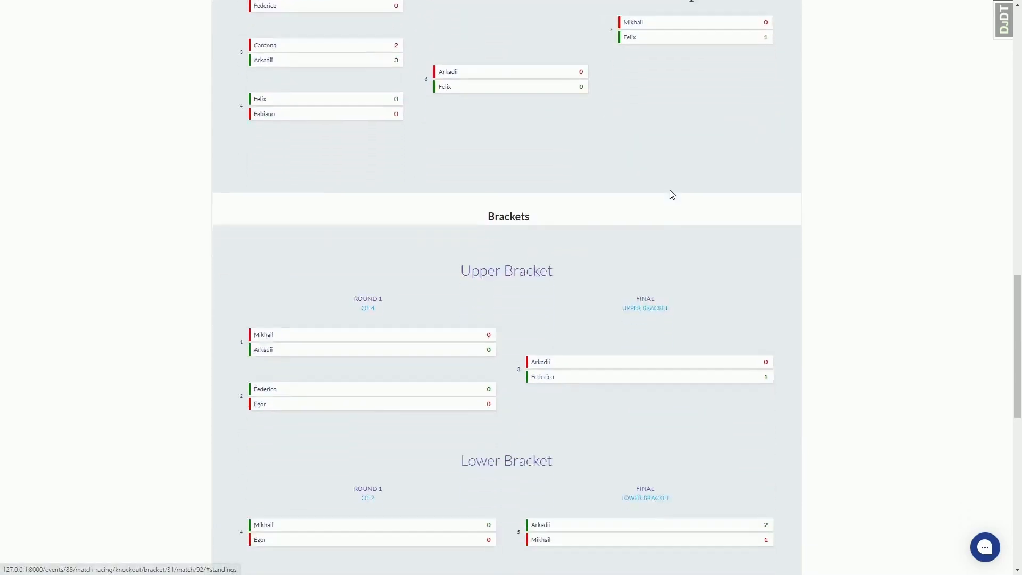
{"action": "left_click_drag", "start_coordinate": [488, 114], "coordinate": [532, 118]}
{"action": "scroll", "coordinate": [527, 145], "scroll_direction": "down", "scroll_amount": 2}
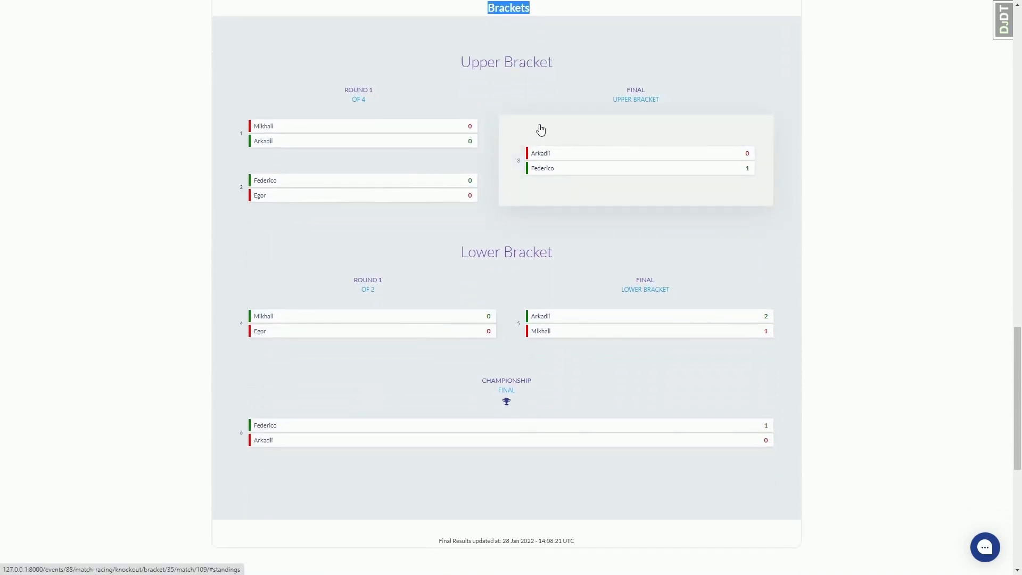
{"action": "scroll", "coordinate": [595, 301], "scroll_direction": "up", "scroll_amount": 2}
{"action": "scroll", "coordinate": [593, 296], "scroll_direction": "down", "scroll_amount": 2}
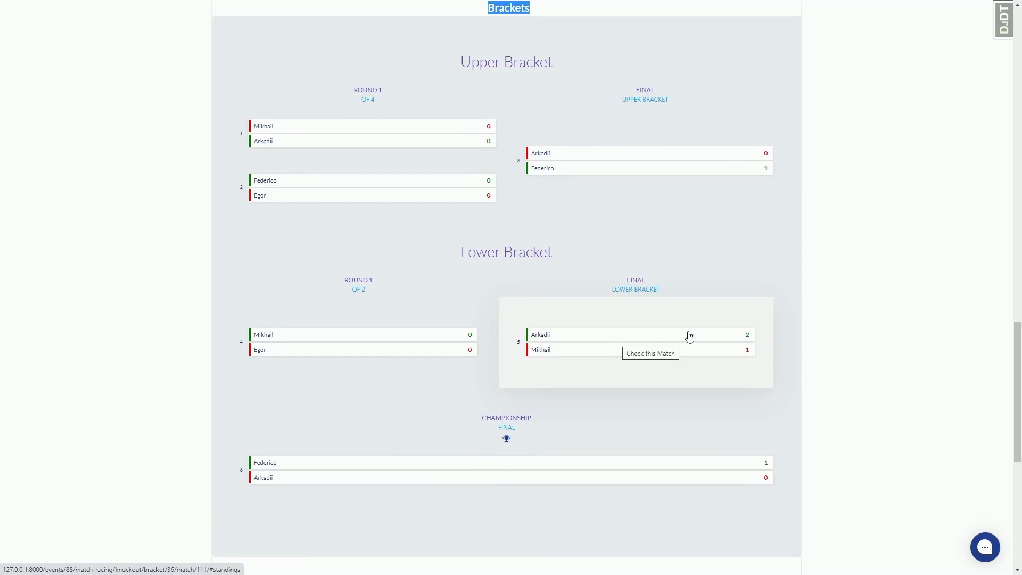
- Check the match standing of the lower bracket final, match 5, and return to the event's Brackets results
{"action": "left_click", "coordinate": [622, 350]}
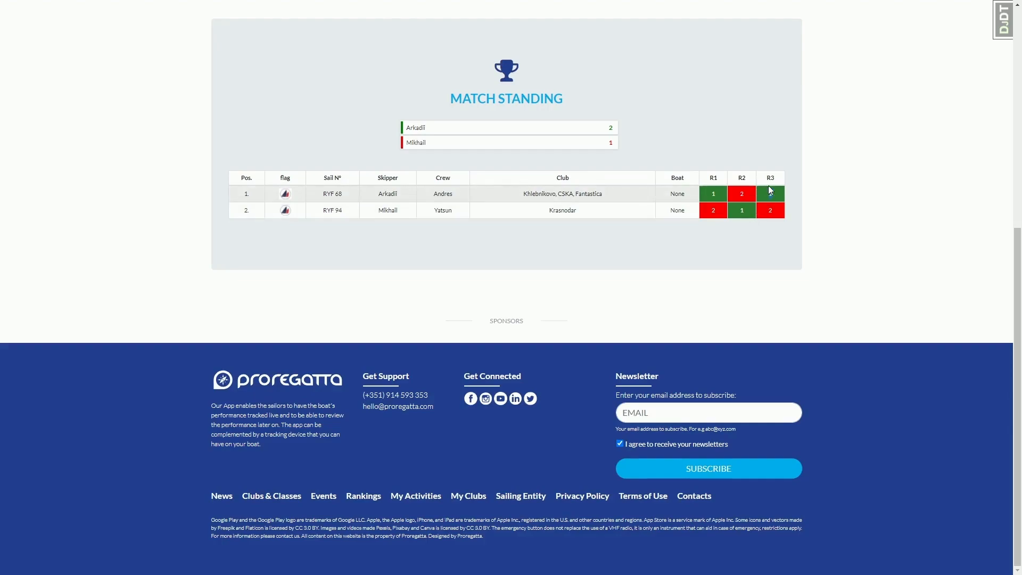
{"action": "scroll", "coordinate": [565, 216], "scroll_direction": "up", "scroll_amount": 3}
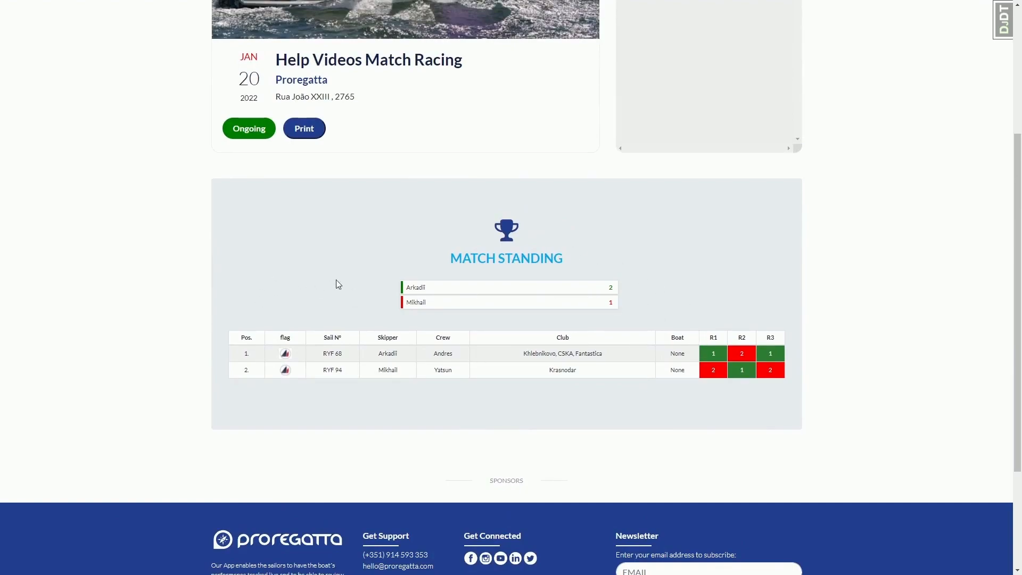
{"action": "scroll", "coordinate": [335, 282], "scroll_direction": "up", "scroll_amount": 3}
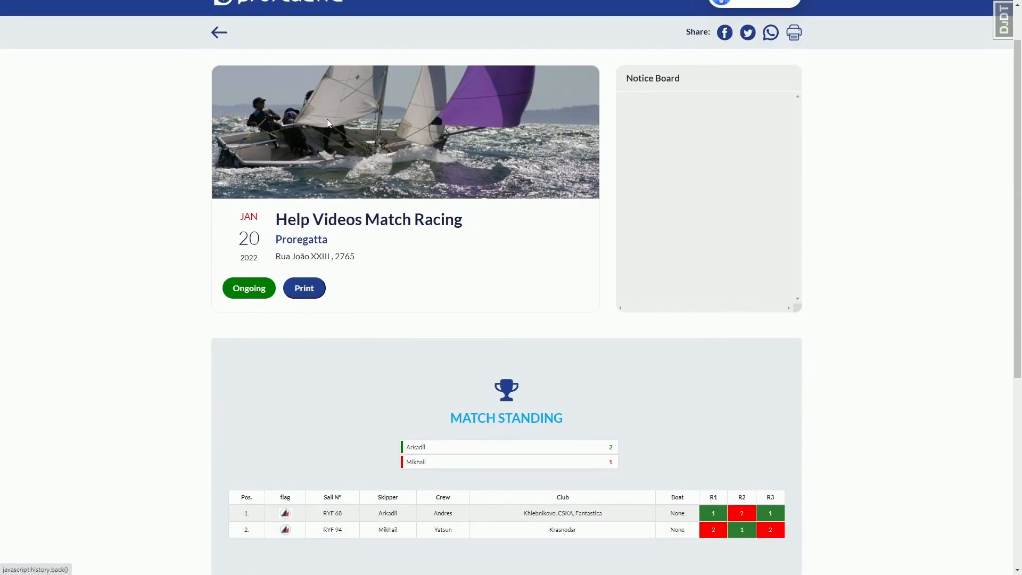
{"action": "scroll", "coordinate": [550, 338], "scroll_direction": "down", "scroll_amount": 10}
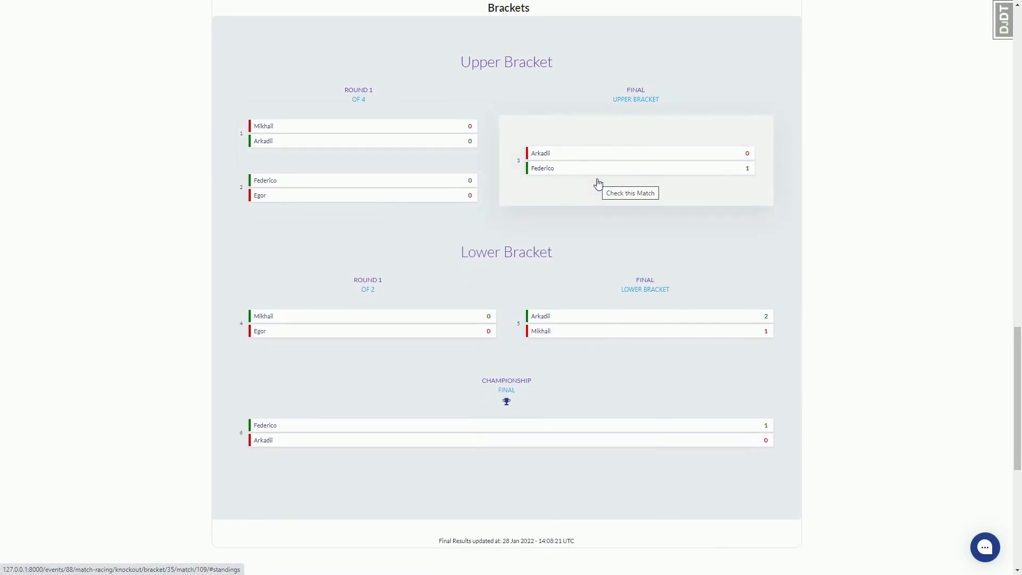
- Check the match standing of the upper bracket final, match 3, and return to the event's Brackets results
{"action": "left_click", "coordinate": [597, 182]}
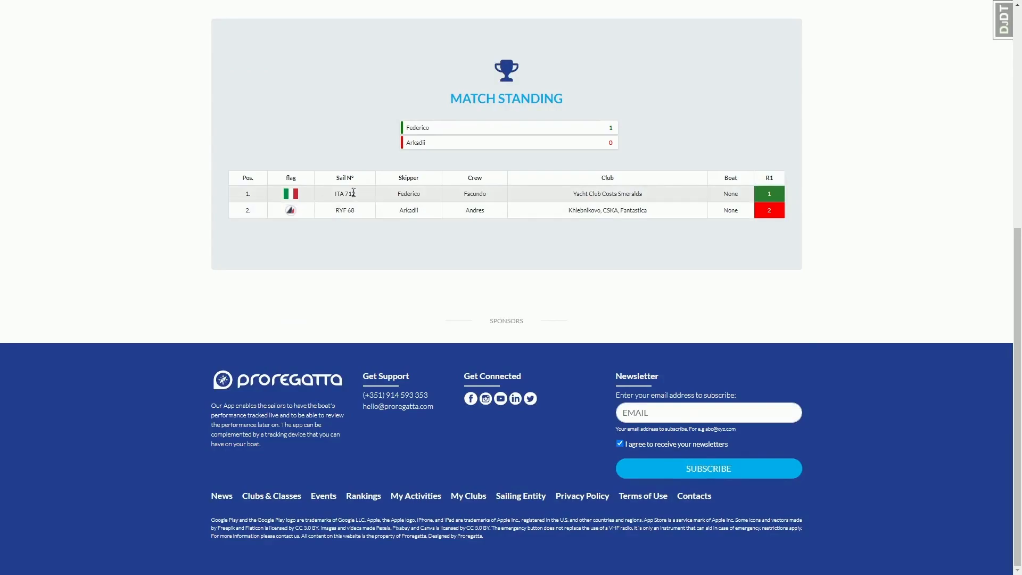
{"action": "scroll", "coordinate": [421, 203], "scroll_direction": "up", "scroll_amount": 7}
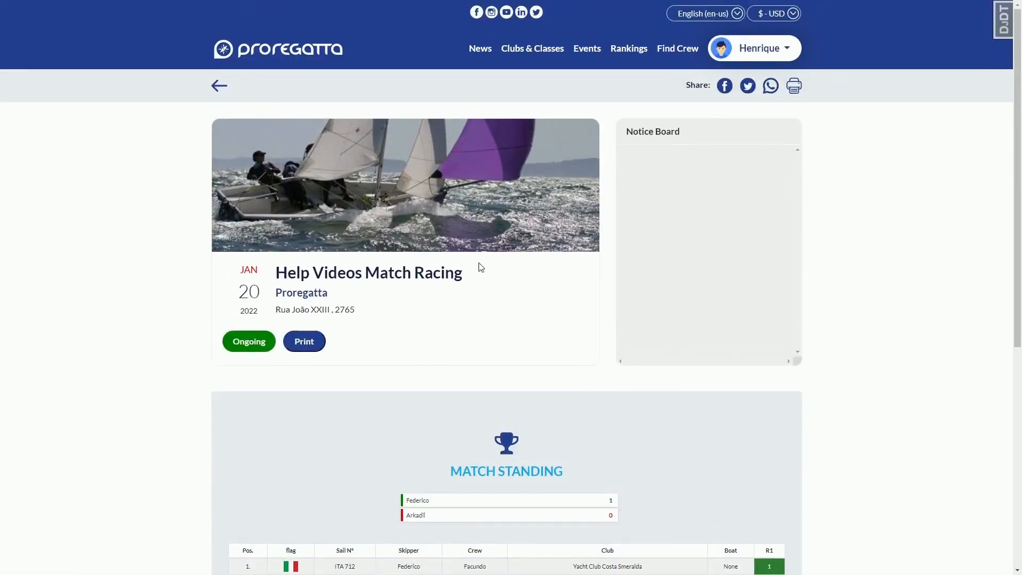
{"action": "scroll", "coordinate": [532, 290], "scroll_direction": "down", "scroll_amount": 20}
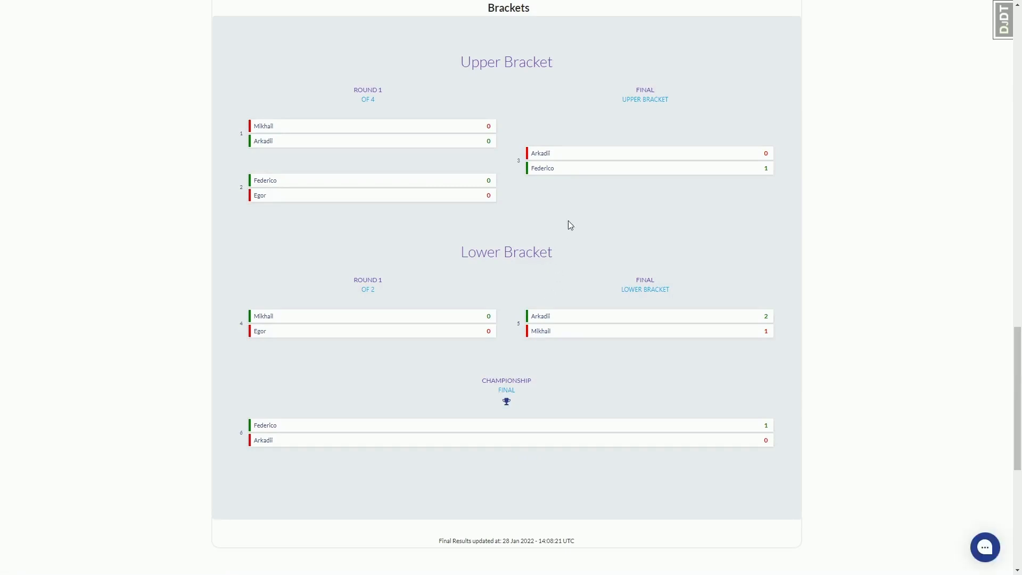